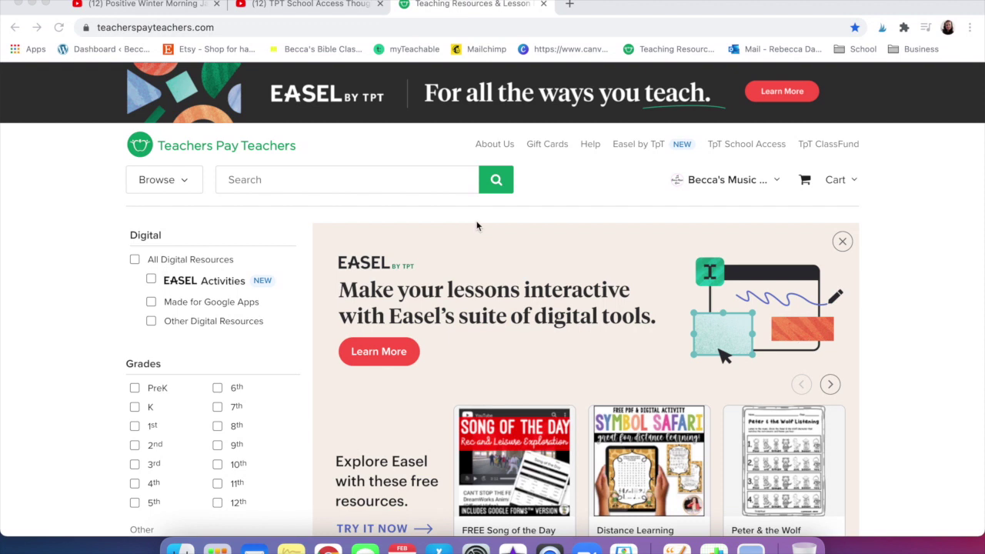
Step: Open the Easel by TpT resources page and browse the seller's music product listings
{"action": "left_click", "coordinate": [639, 145]}
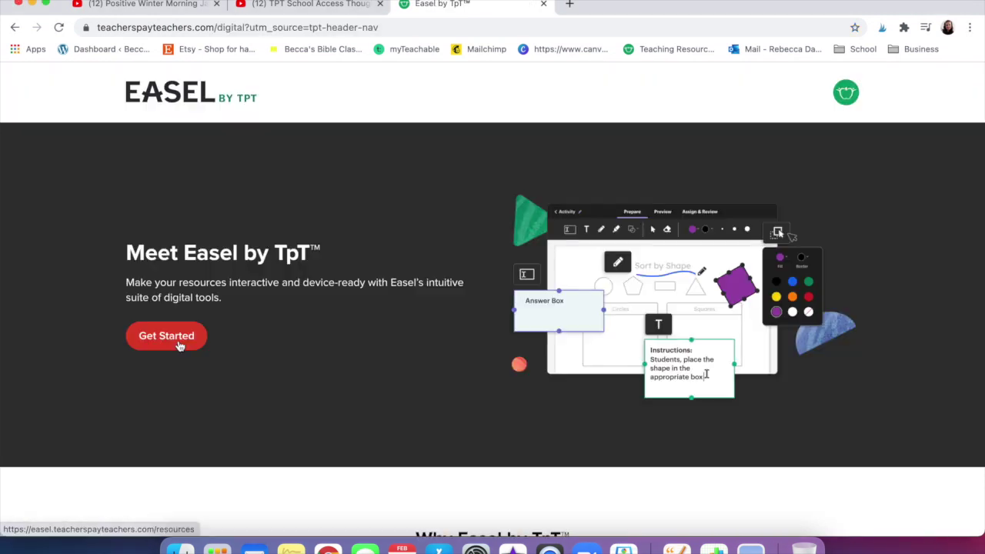
{"action": "left_click", "coordinate": [178, 341]}
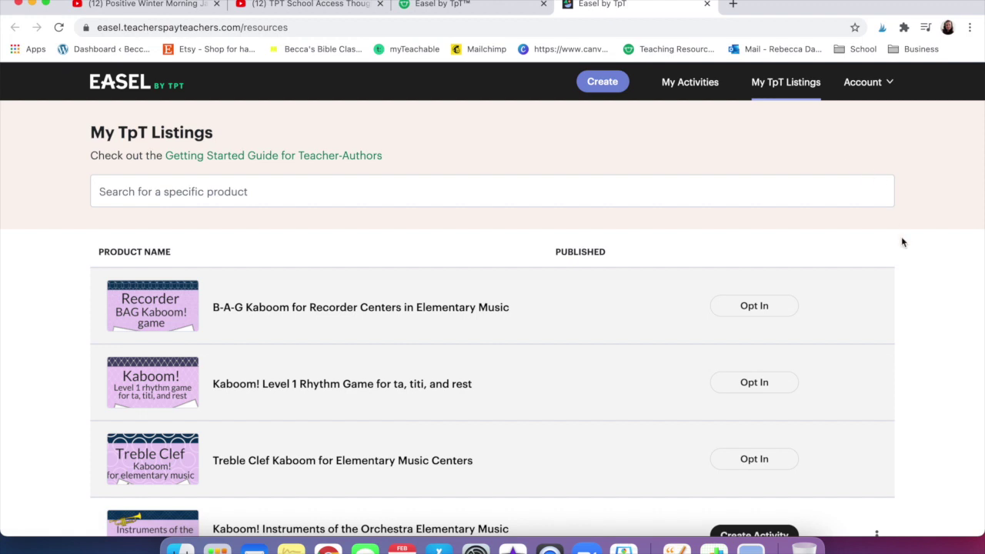
{"action": "scroll", "coordinate": [904, 242], "scroll_direction": "down", "scroll_amount": 1}
{"action": "scroll", "coordinate": [902, 242], "scroll_direction": "down", "scroll_amount": 3}
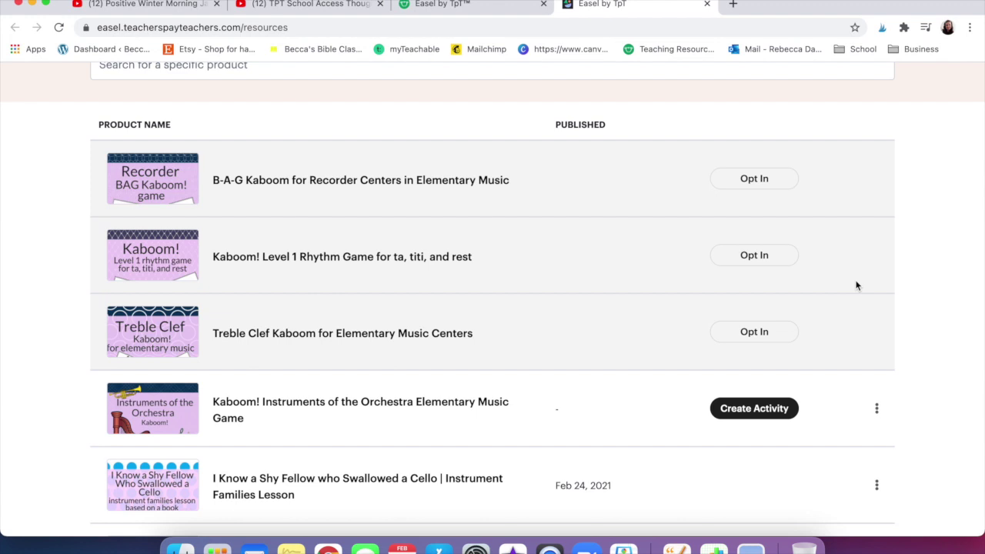
{"action": "scroll", "coordinate": [856, 286], "scroll_direction": "down", "scroll_amount": 3}
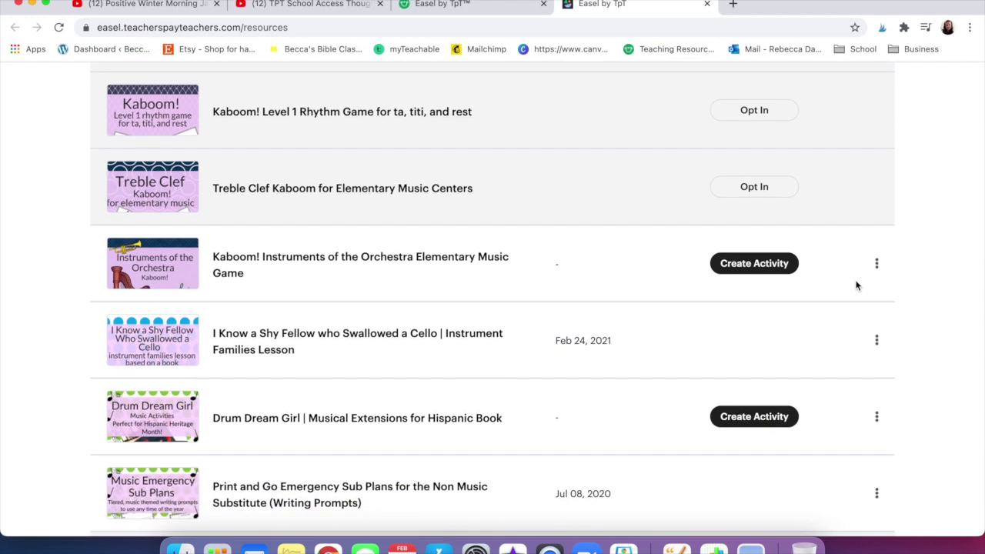
{"action": "scroll", "coordinate": [910, 234], "scroll_direction": "up", "scroll_amount": 3}
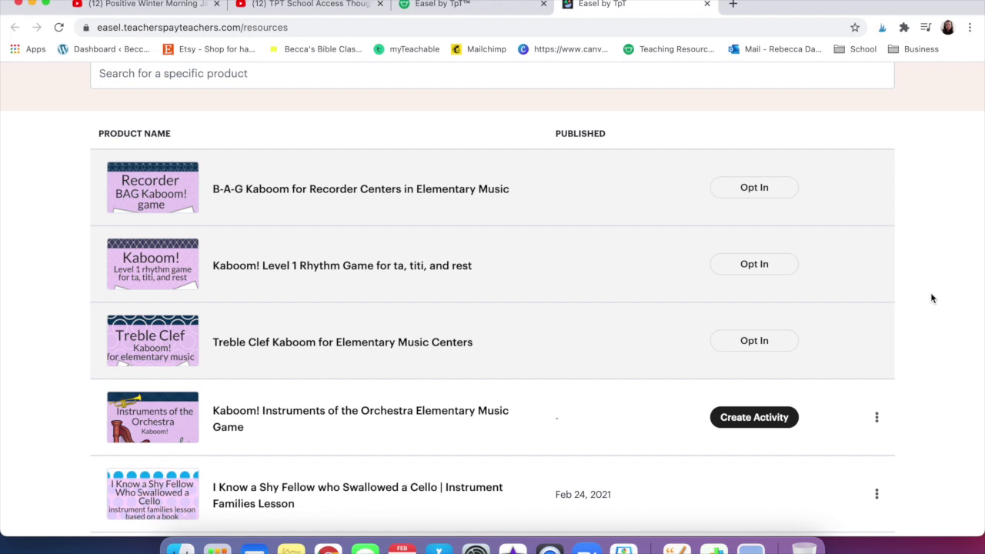
{"action": "scroll", "coordinate": [930, 299], "scroll_direction": "down", "scroll_amount": 2}
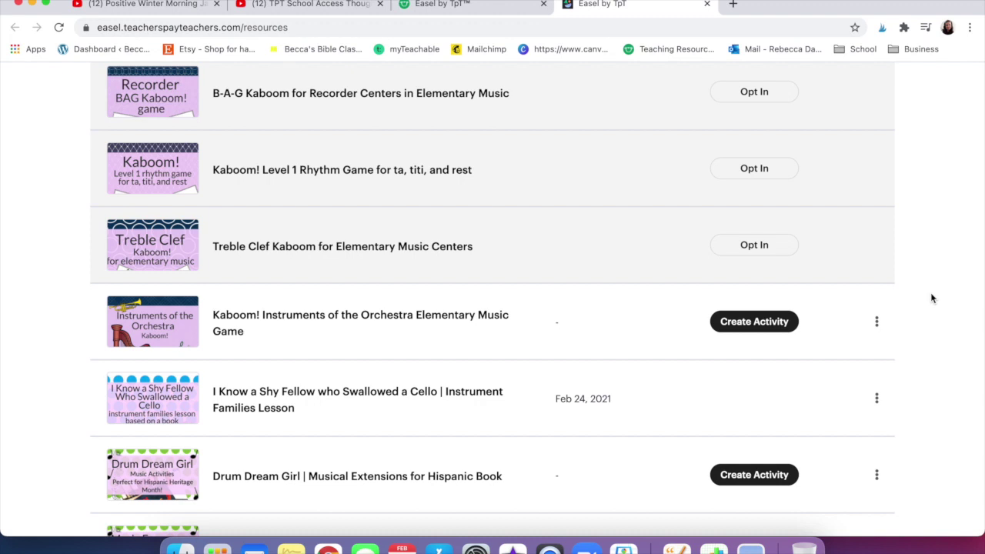
{"action": "scroll", "coordinate": [931, 298], "scroll_direction": "down", "scroll_amount": 2}
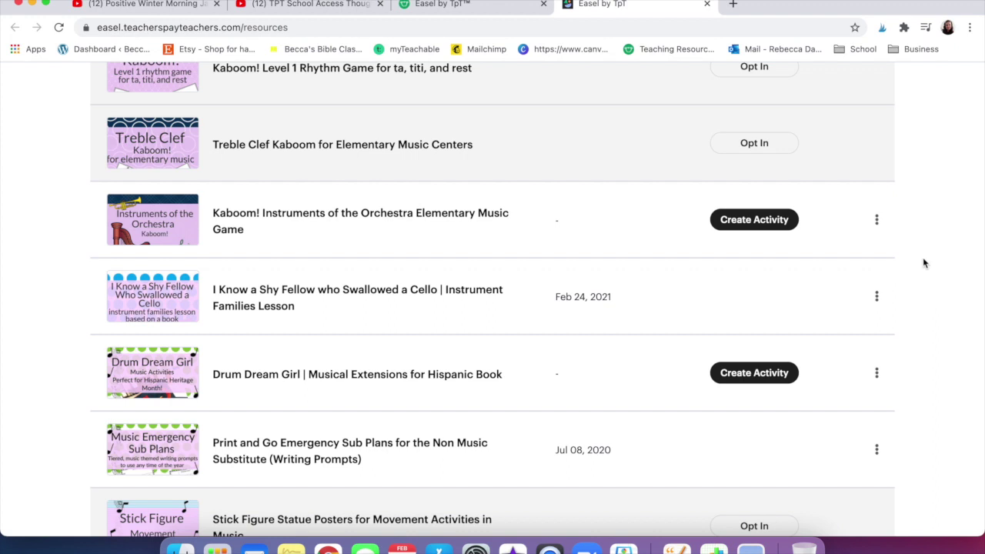
Step: Opt the Instruments of the Orchestra Kaboom game out of Easel and review the unpublished products
{"action": "left_click", "coordinate": [877, 221]}
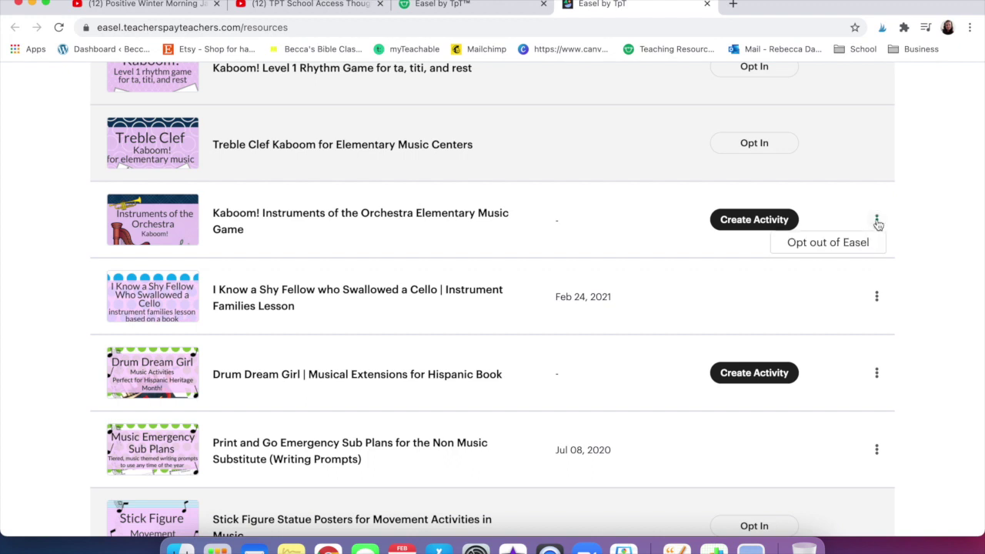
{"action": "left_click", "coordinate": [837, 243]}
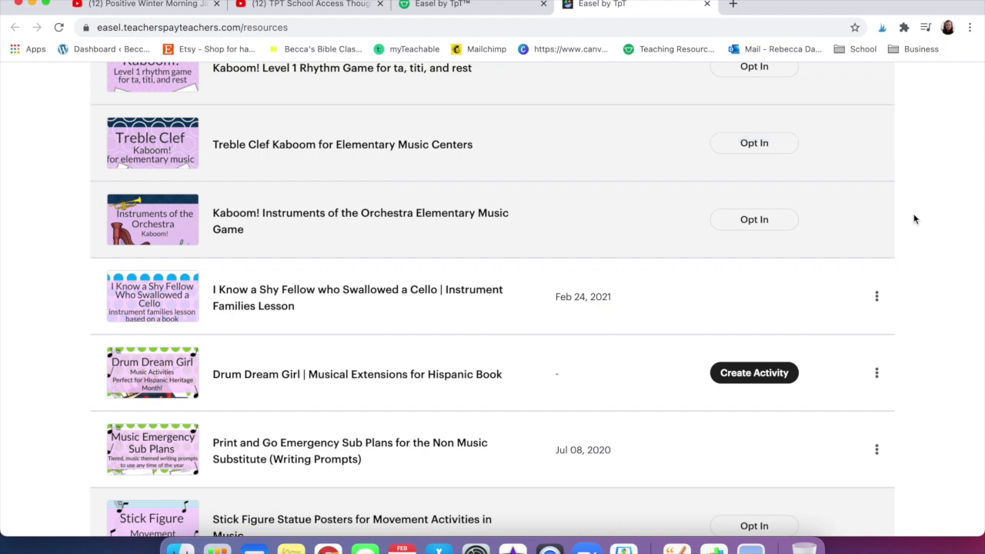
{"action": "scroll", "coordinate": [915, 219], "scroll_direction": "down", "scroll_amount": 5}
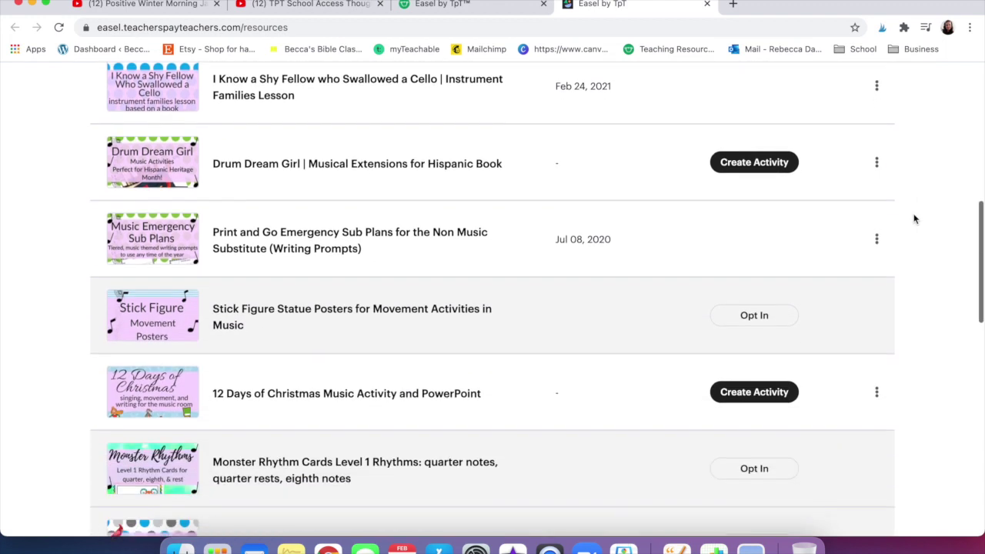
{"action": "scroll", "coordinate": [915, 219], "scroll_direction": "up", "scroll_amount": 2}
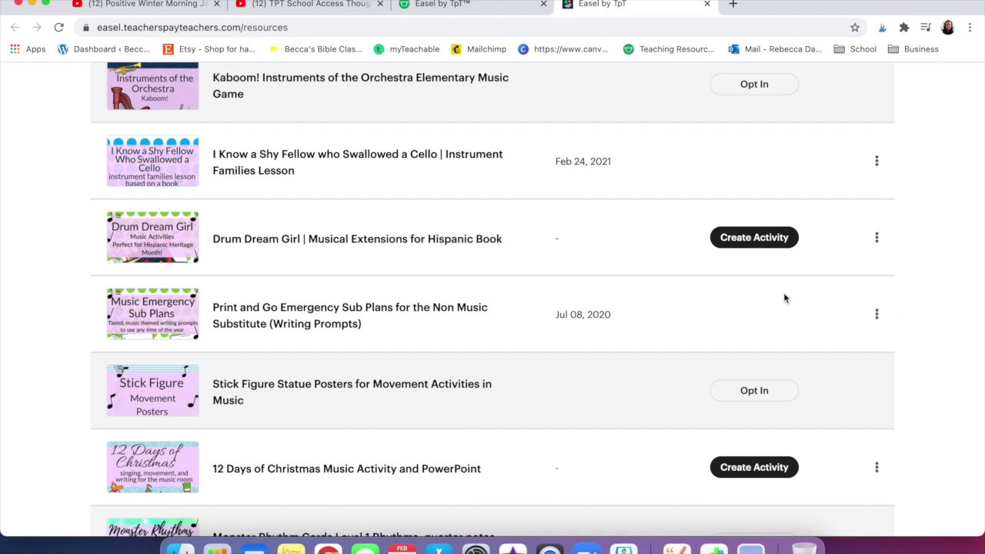
Step: Start a Drum Dream Girl activity, unchecking the cover, credits and Terms of Use pages
{"action": "left_click", "coordinate": [730, 240]}
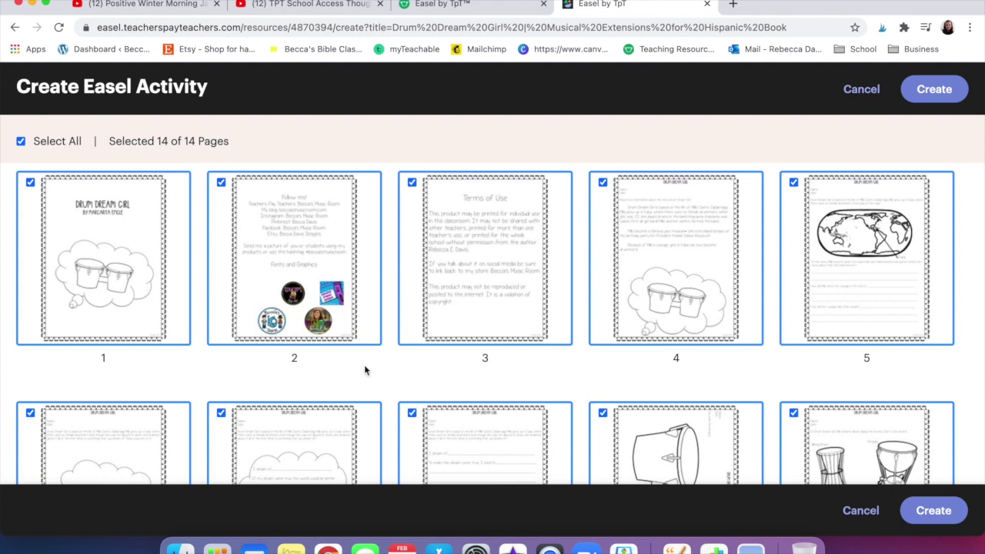
{"action": "scroll", "coordinate": [365, 370], "scroll_direction": "down", "scroll_amount": 5}
{"action": "scroll", "coordinate": [365, 371], "scroll_direction": "up", "scroll_amount": 5}
{"action": "left_click", "coordinate": [84, 220]}
{"action": "left_click", "coordinate": [263, 239]}
{"action": "left_click", "coordinate": [487, 246]}
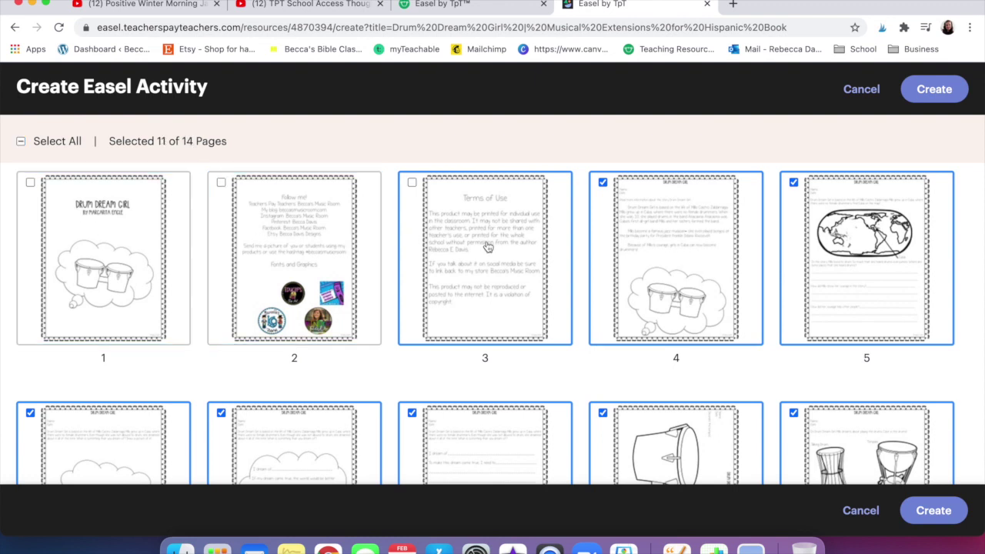
{"action": "scroll", "coordinate": [567, 341], "scroll_direction": "down", "scroll_amount": 5}
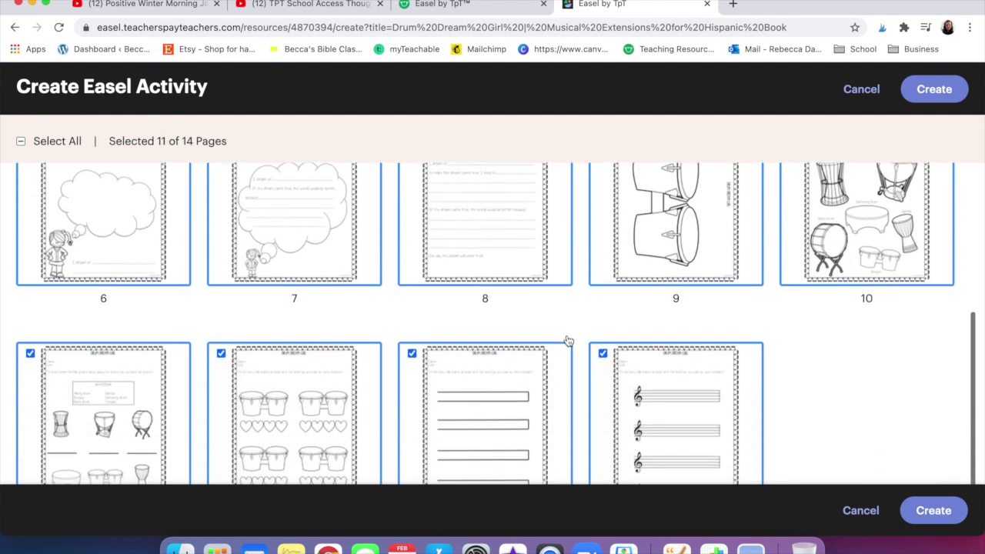
{"action": "scroll", "coordinate": [567, 341], "scroll_direction": "up", "scroll_amount": 5}
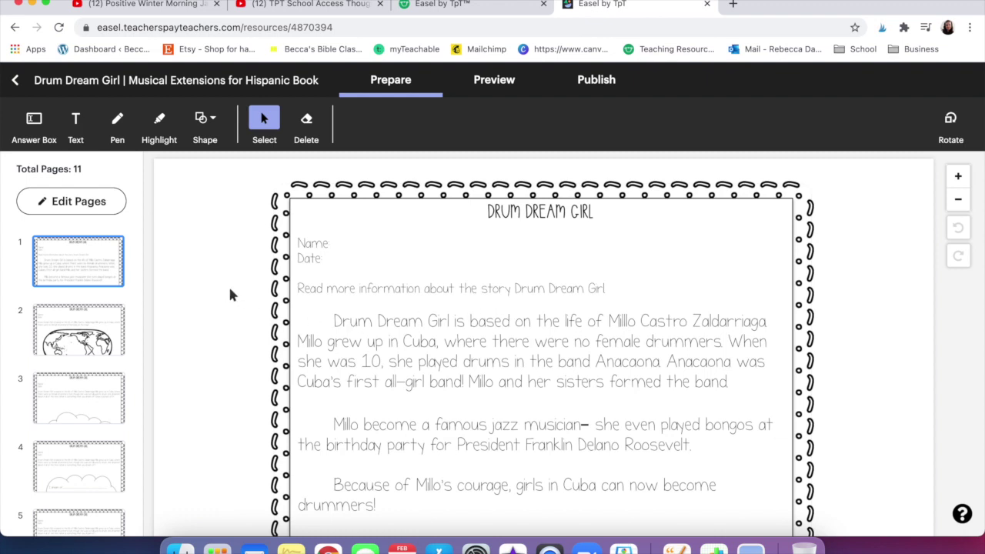
Step: On page 2, draw answer boxes over the answer lines of the three world-map questions
{"action": "scroll", "coordinate": [338, 348], "scroll_direction": "down", "scroll_amount": 5}
{"action": "scroll", "coordinate": [339, 346], "scroll_direction": "down", "scroll_amount": 6}
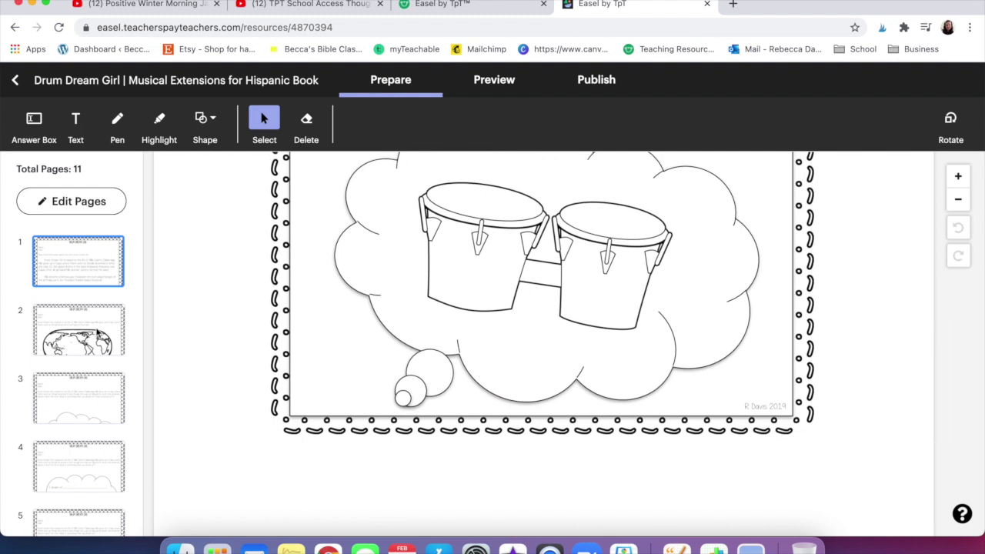
{"action": "left_click", "coordinate": [99, 333]}
{"action": "scroll", "coordinate": [338, 317], "scroll_direction": "down", "scroll_amount": 8}
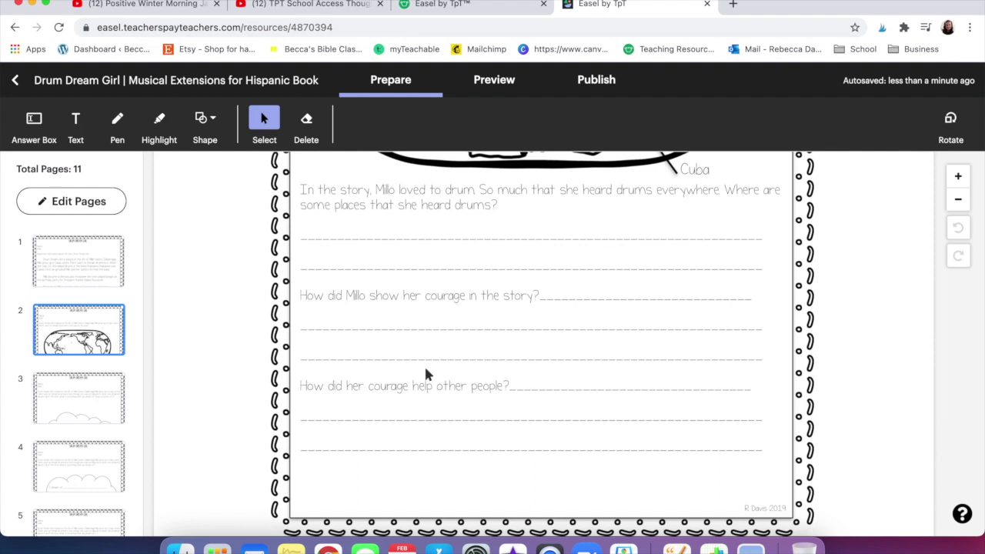
{"action": "left_click", "coordinate": [34, 121]}
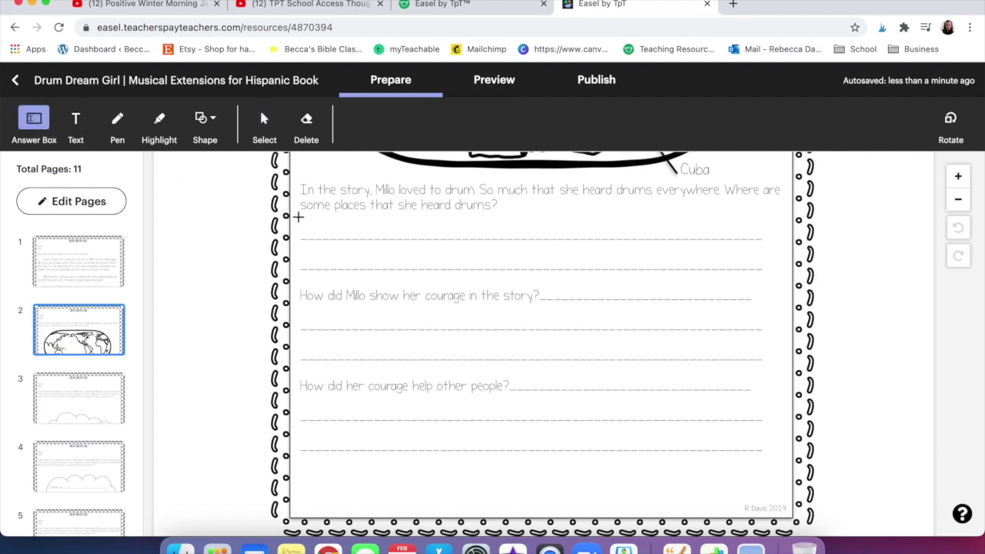
{"action": "left_click_drag", "start_coordinate": [300, 213], "coordinate": [779, 277]}
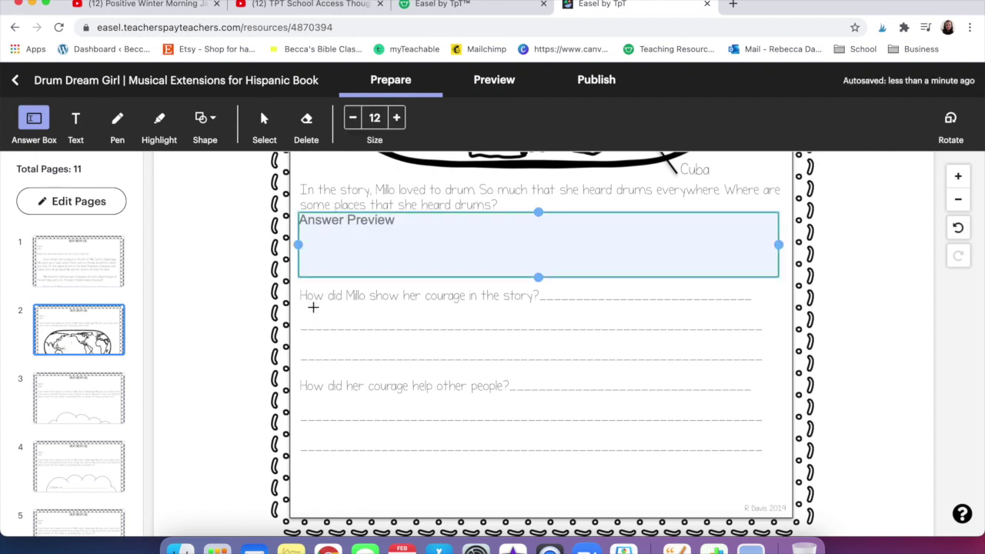
{"action": "left_click_drag", "start_coordinate": [301, 303], "coordinate": [778, 372]}
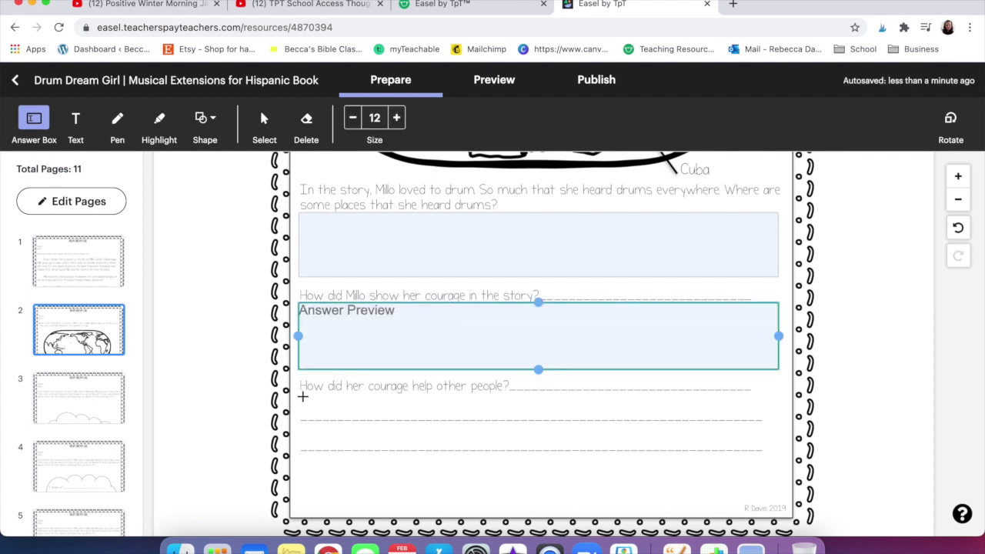
{"action": "left_click_drag", "start_coordinate": [302, 396], "coordinate": [781, 469]}
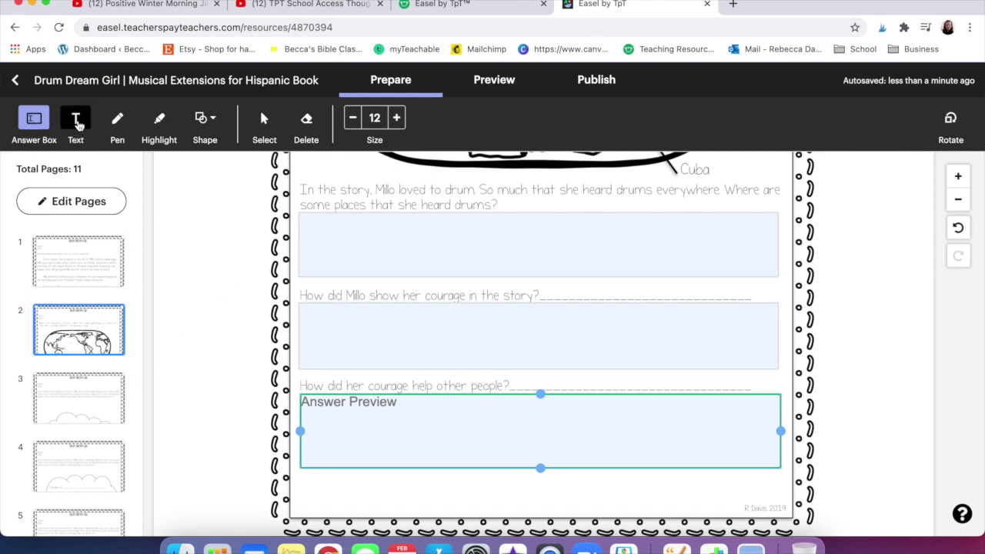
Step: On the dream-cloud page, add blue text 'Use the pen and highlighter tools.' below the prompt
{"action": "scroll", "coordinate": [279, 201], "scroll_direction": "up", "scroll_amount": 5}
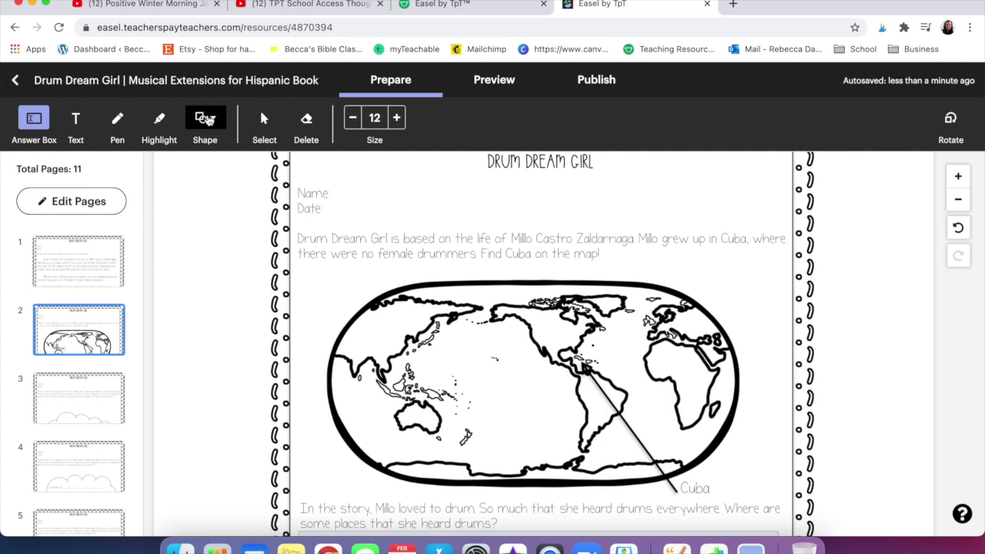
{"action": "left_click", "coordinate": [206, 118]}
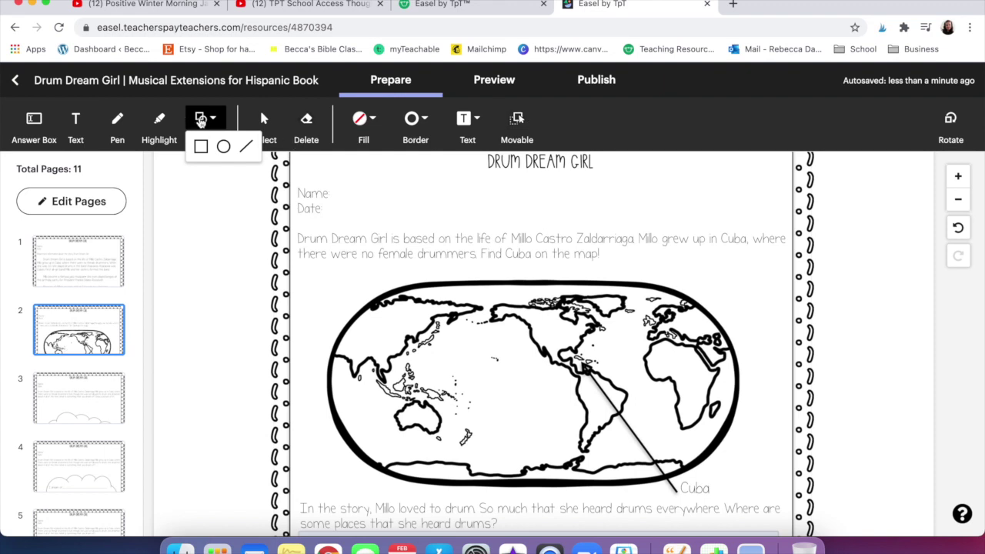
{"action": "left_click", "coordinate": [78, 396]}
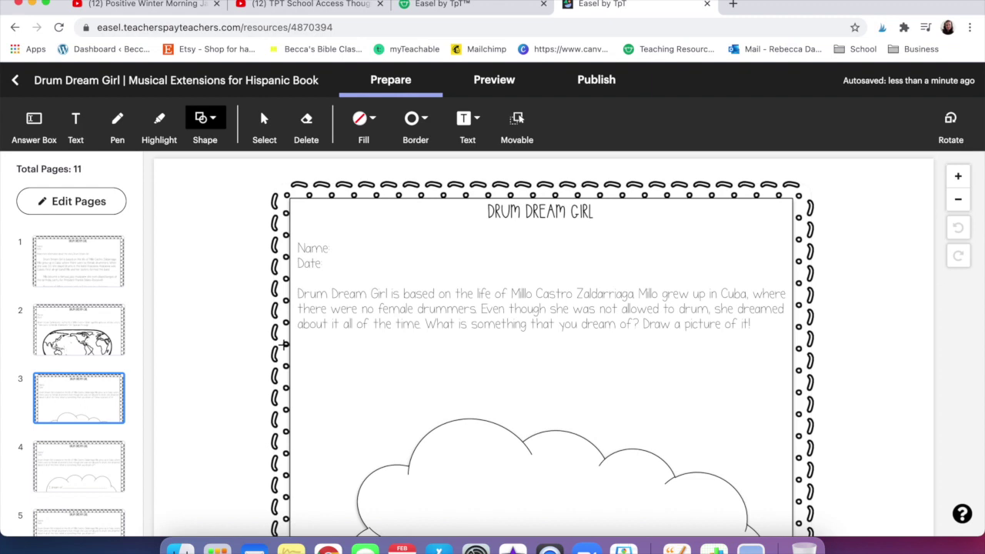
{"action": "scroll", "coordinate": [285, 344], "scroll_direction": "down", "scroll_amount": 3}
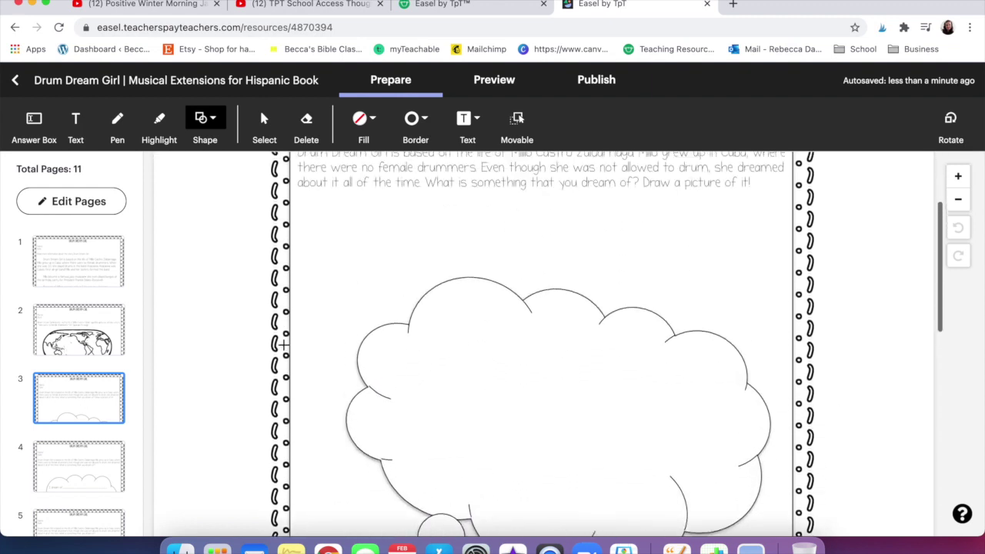
{"action": "scroll", "coordinate": [284, 344], "scroll_direction": "up", "scroll_amount": 2}
{"action": "left_click", "coordinate": [76, 118]}
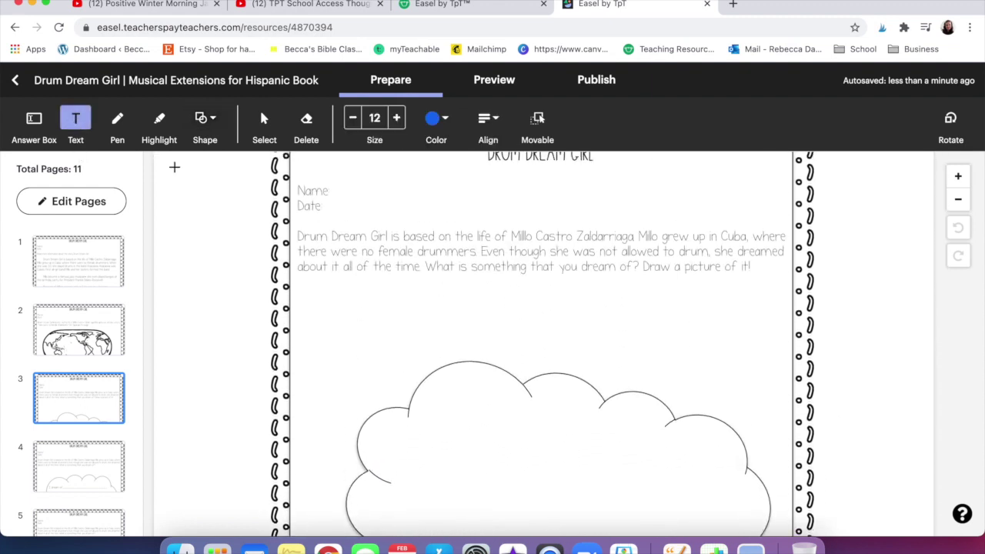
{"action": "left_click", "coordinate": [372, 292]}
{"action": "type", "text": "Use the"}
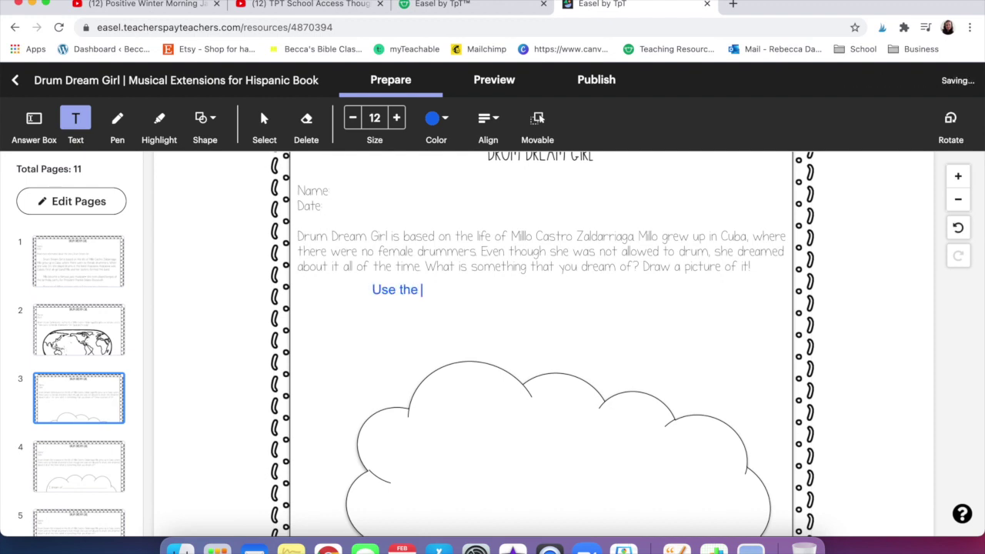
{"action": "type", "text": " pen and highlighter"}
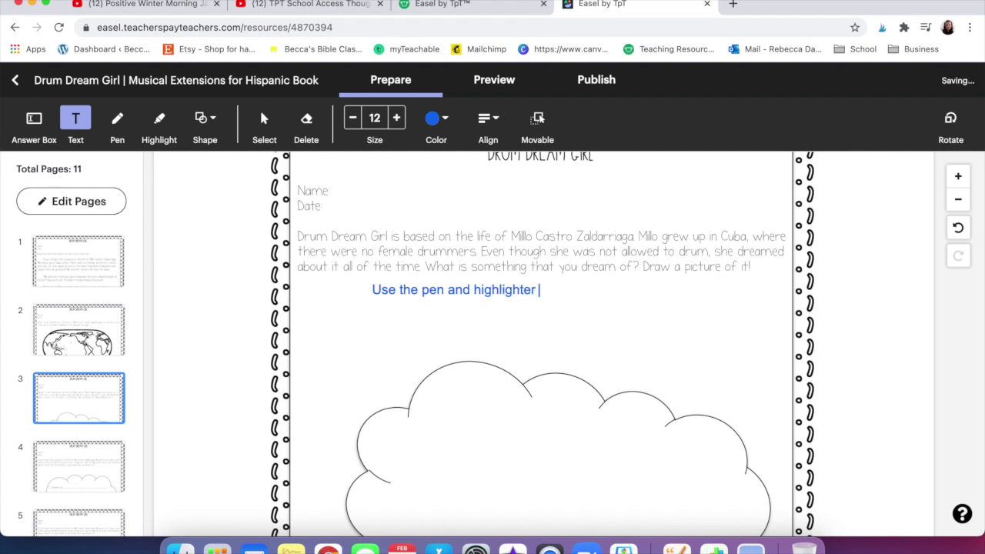
{"action": "type", "text": " tools."}
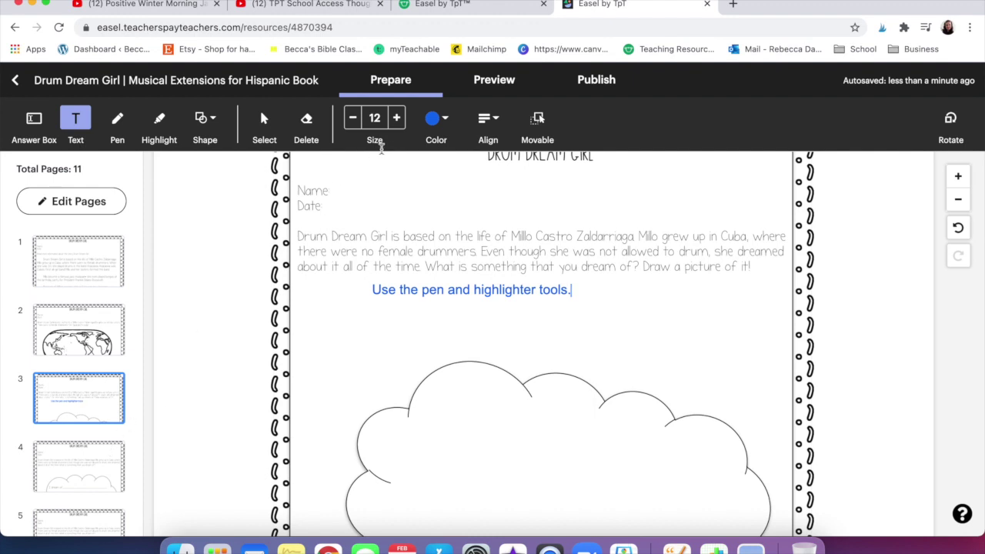
{"action": "left_click", "coordinate": [442, 120]}
{"action": "left_click", "coordinate": [440, 117]}
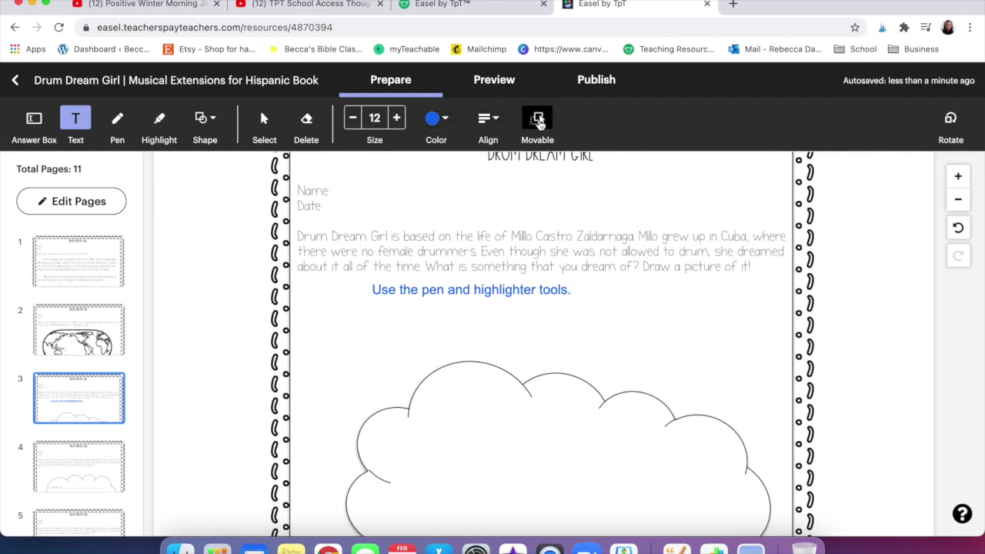
Step: On page 4, add answer boxes over the 'I dream of' line and the lines below 'because'
{"action": "left_click", "coordinate": [101, 460]}
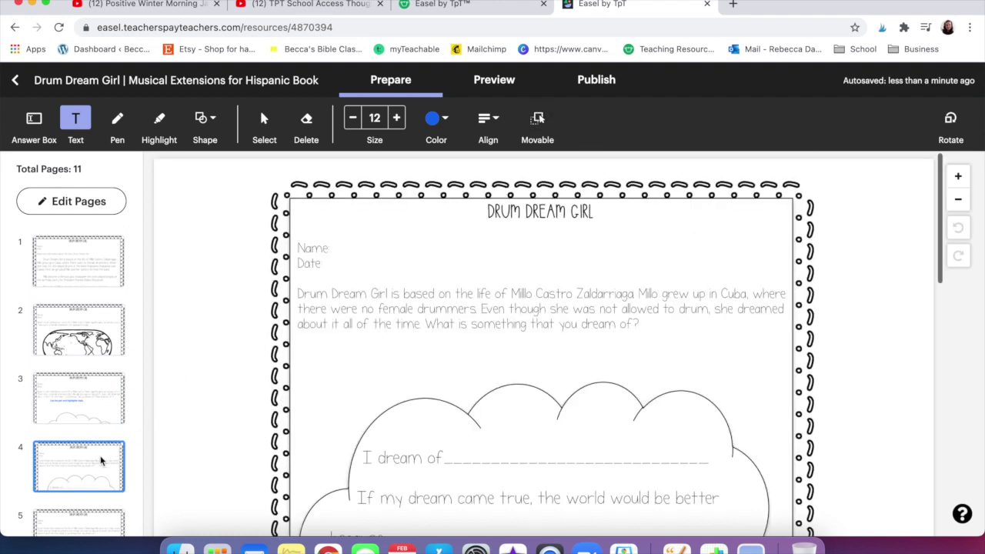
{"action": "scroll", "coordinate": [193, 427], "scroll_direction": "down", "scroll_amount": 5}
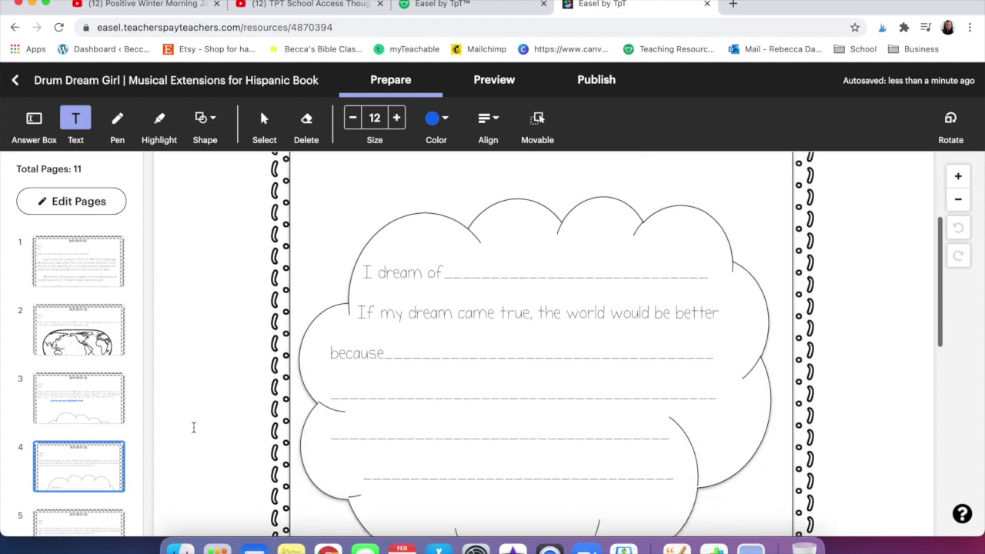
{"action": "left_click", "coordinate": [34, 119]}
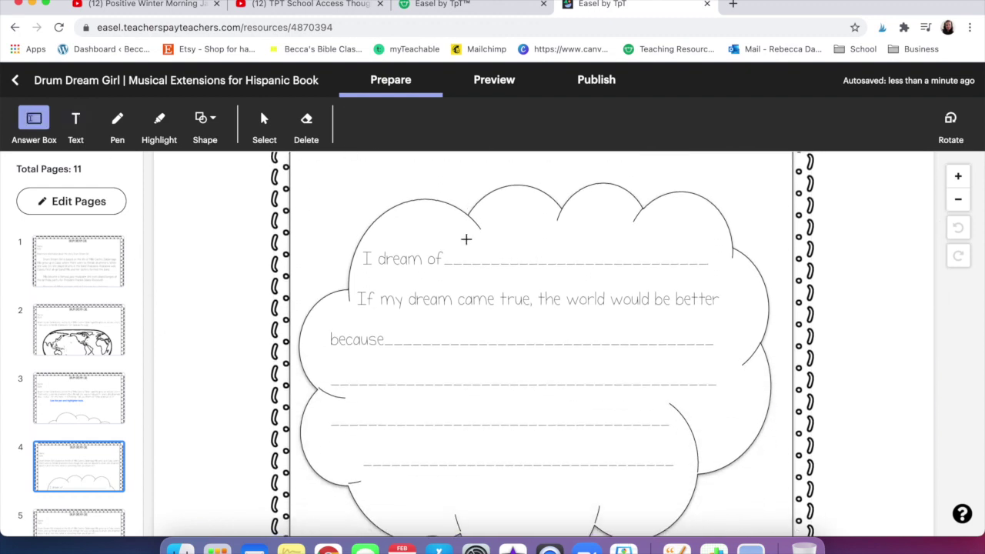
{"action": "left_click_drag", "start_coordinate": [441, 231], "coordinate": [719, 274]}
{"action": "left_click_drag", "start_coordinate": [334, 352], "coordinate": [681, 470]}
{"action": "left_click", "coordinate": [537, 266]}
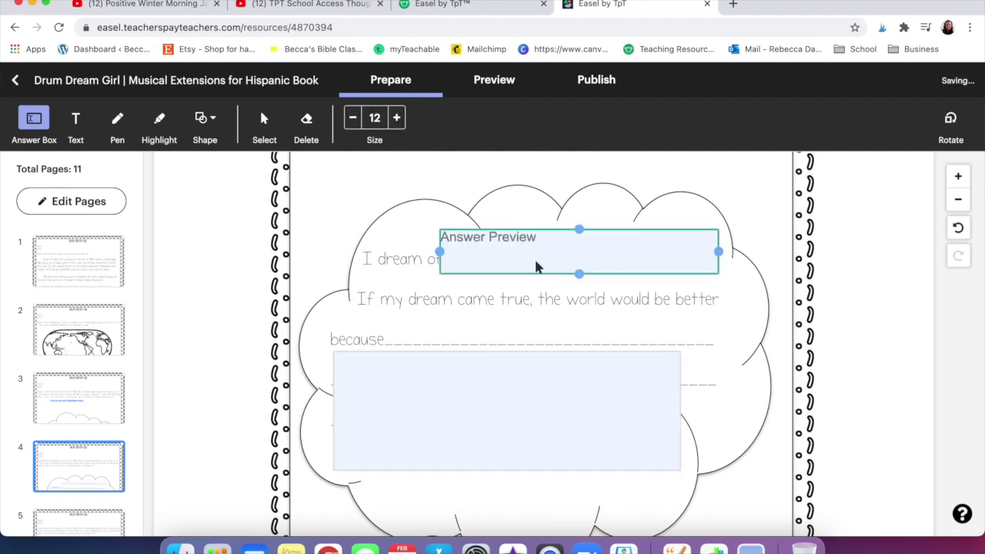
{"action": "left_click_drag", "start_coordinate": [440, 252], "coordinate": [451, 252]}
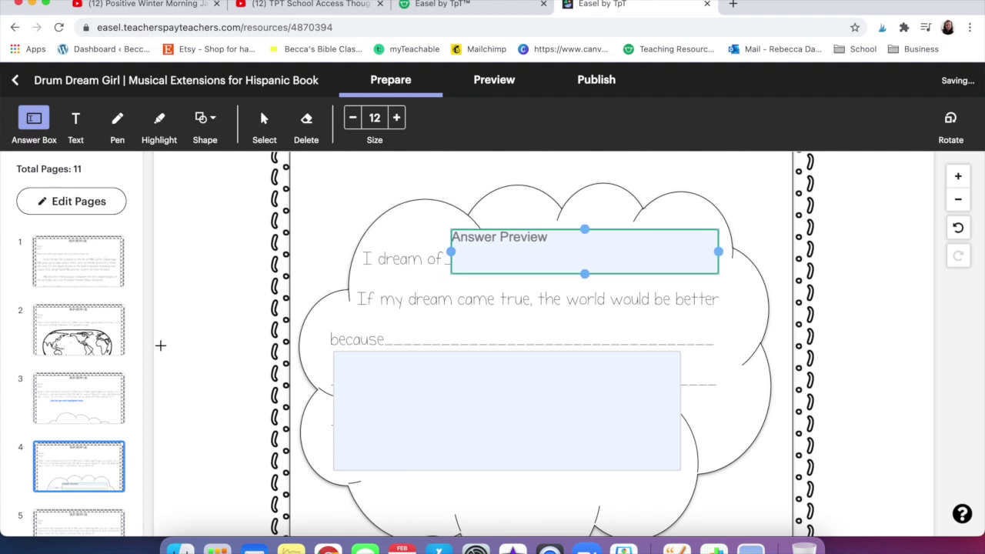
{"action": "scroll", "coordinate": [73, 416], "scroll_direction": "down", "scroll_amount": 3}
Step: On page 5, add answer boxes after 'I dream of', below 'I need to', and under 'If my dream came true'
{"action": "left_click", "coordinate": [73, 462]}
{"action": "left_click_drag", "start_coordinate": [381, 262], "coordinate": [773, 298]}
{"action": "left_click_drag", "start_coordinate": [299, 341], "coordinate": [776, 464]}
{"action": "scroll", "coordinate": [774, 462], "scroll_direction": "down", "scroll_amount": 5}
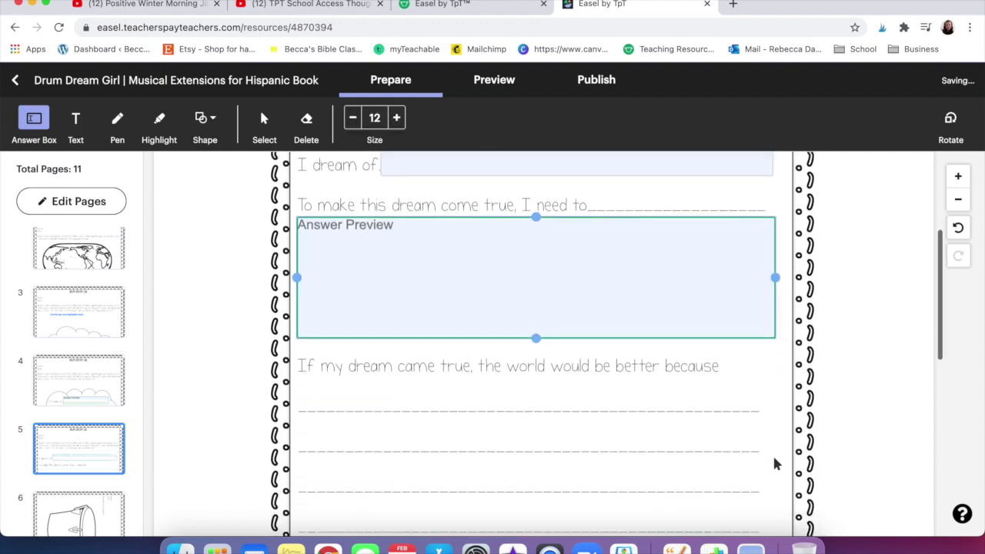
{"action": "left_click_drag", "start_coordinate": [297, 272], "coordinate": [768, 428]}
{"action": "scroll", "coordinate": [767, 428], "scroll_direction": "down", "scroll_amount": 2}
Step: Rotate page 6 three times so the bongos drawing and title stand upright
{"action": "left_click", "coordinate": [123, 490]}
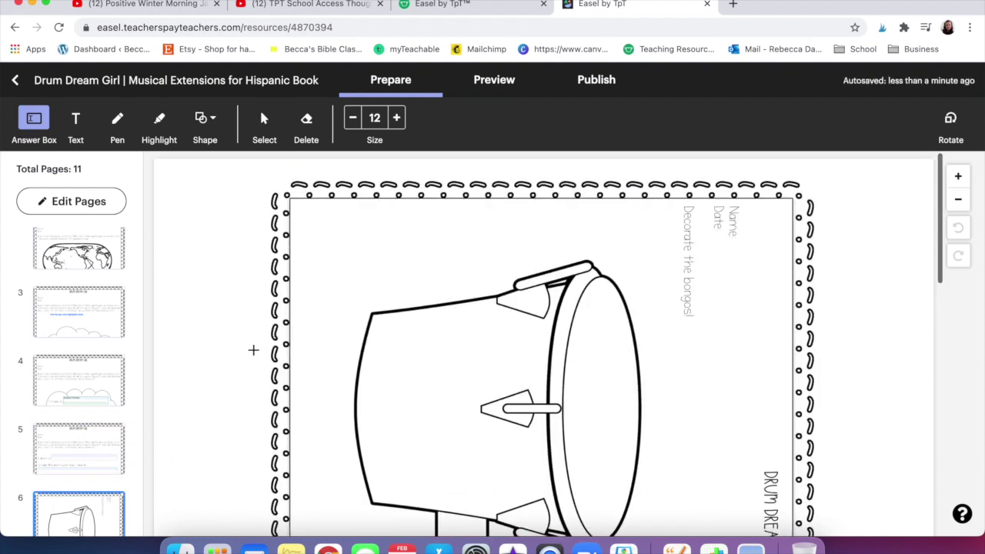
{"action": "scroll", "coordinate": [253, 351], "scroll_direction": "down", "scroll_amount": 1}
{"action": "scroll", "coordinate": [253, 350], "scroll_direction": "down", "scroll_amount": 4}
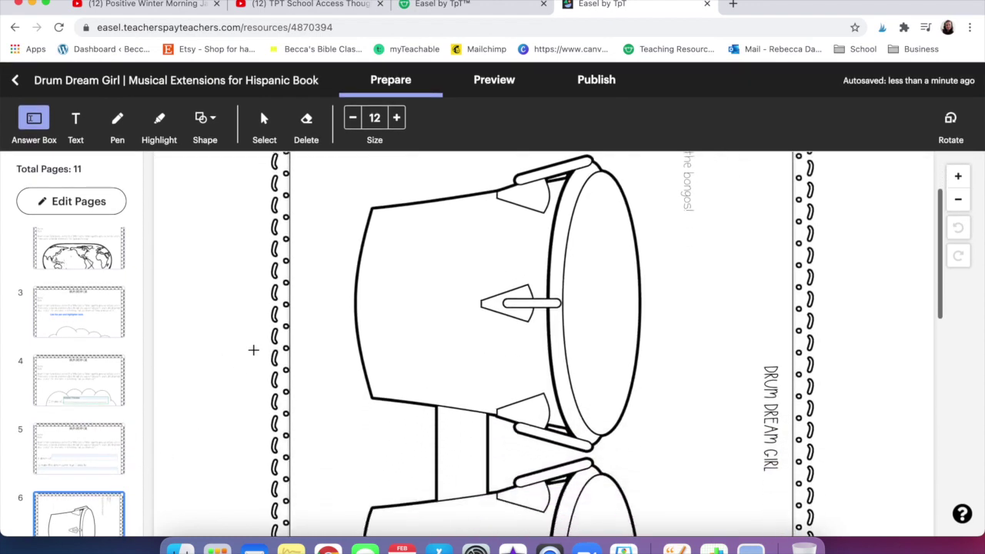
{"action": "left_click", "coordinate": [952, 119]}
{"action": "left_click", "coordinate": [952, 120]}
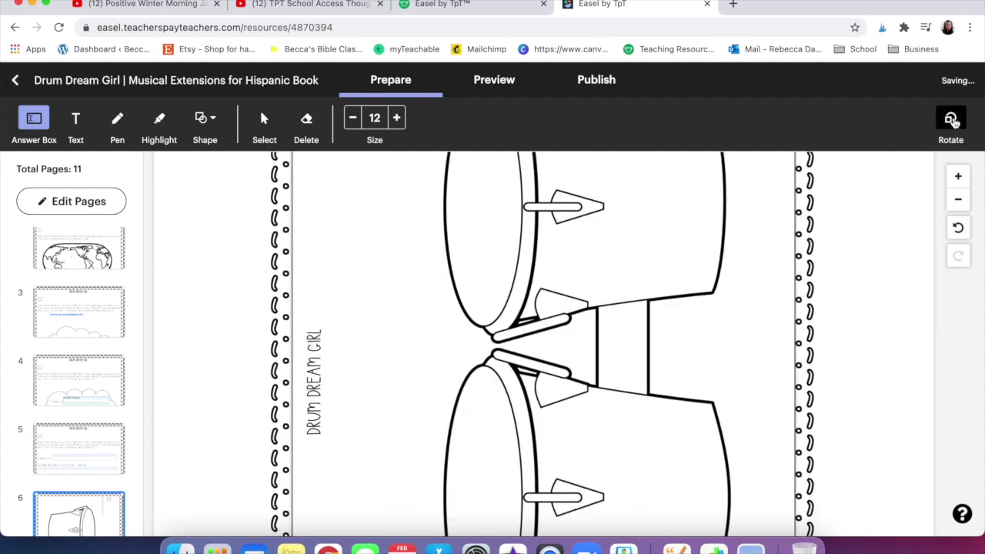
{"action": "left_click", "coordinate": [952, 120]}
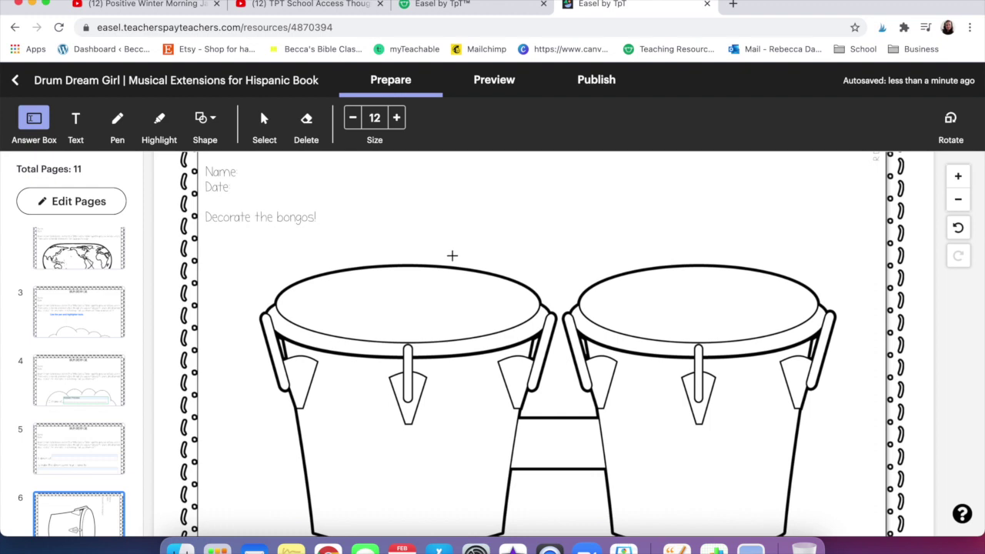
{"action": "left_click", "coordinate": [110, 450]}
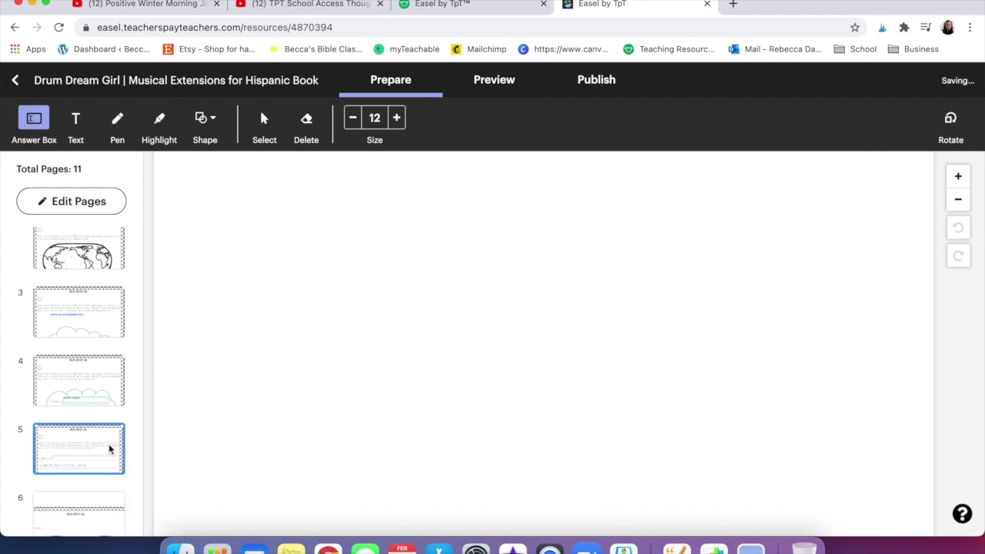
{"action": "left_click", "coordinate": [92, 512]}
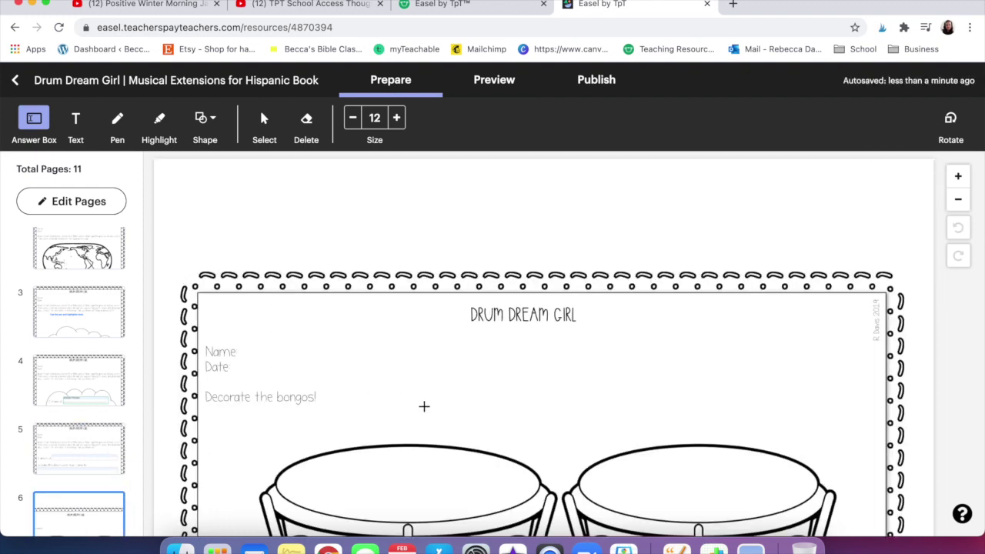
{"action": "scroll", "coordinate": [412, 415], "scroll_direction": "down", "scroll_amount": 1}
{"action": "scroll", "coordinate": [412, 414], "scroll_direction": "down", "scroll_amount": 2}
Step: Copy the pen-and-highlighter instruction from page 3 and paste it onto pages 6 and 7
{"action": "left_click", "coordinate": [98, 317]}
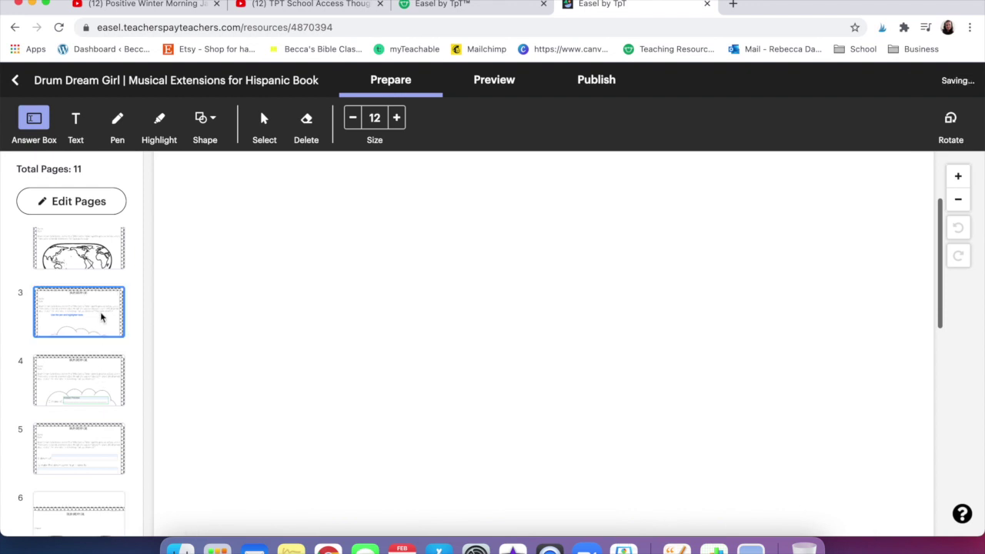
{"action": "key", "text": "Escape"}
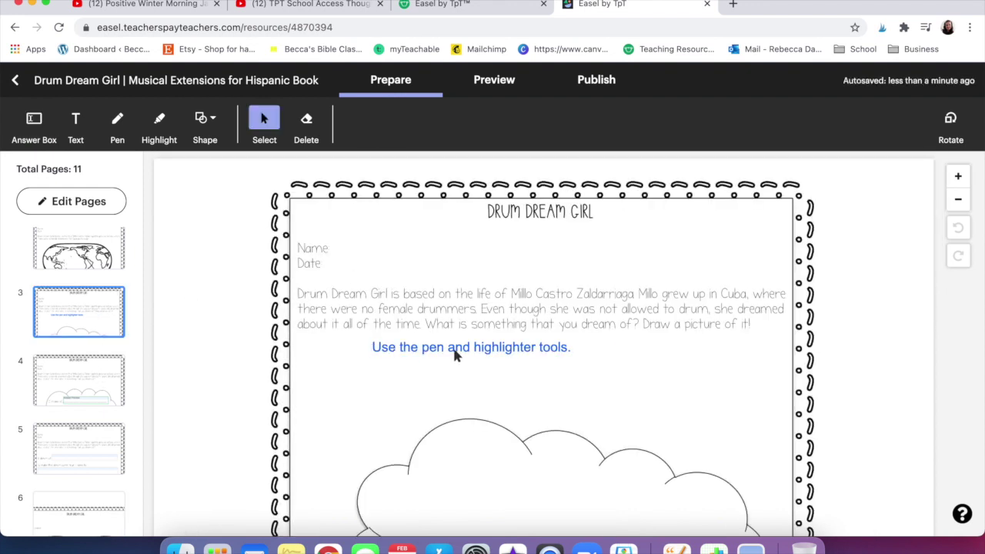
{"action": "left_click", "coordinate": [456, 352]}
{"action": "left_click", "coordinate": [79, 512]}
{"action": "type", "text": "Use the pen and highlighter tools."}
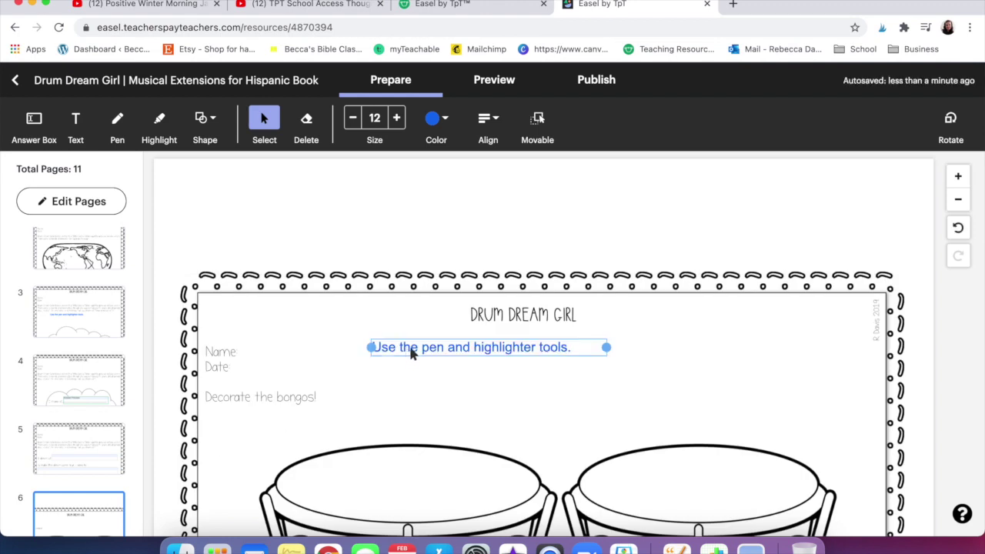
{"action": "left_click_drag", "start_coordinate": [414, 352], "coordinate": [264, 447]}
{"action": "scroll", "coordinate": [352, 396], "scroll_direction": "down", "scroll_amount": 10}
{"action": "type", "text": "Use the pen and highlighter tools."}
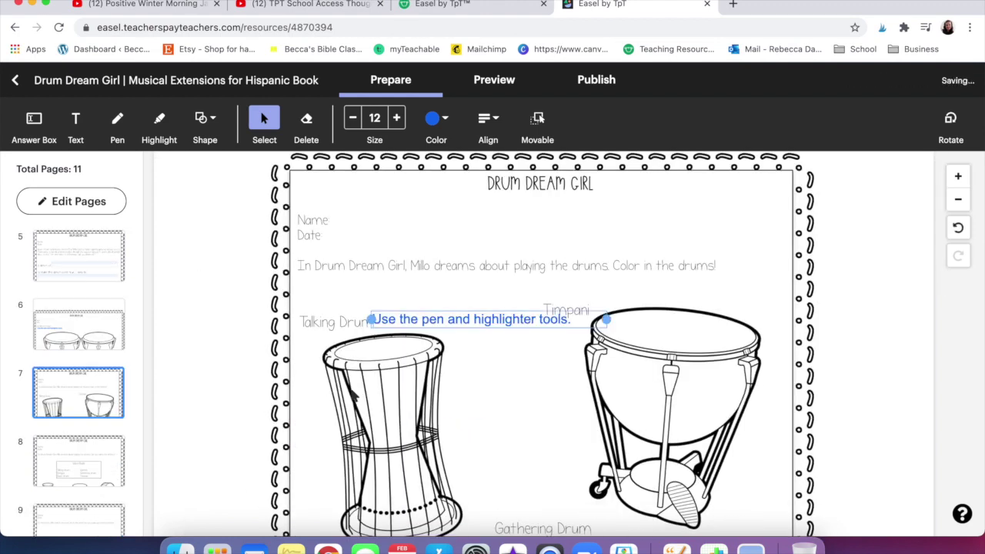
{"action": "scroll", "coordinate": [306, 416], "scroll_direction": "down", "scroll_amount": 10}
{"action": "scroll", "coordinate": [415, 397], "scroll_direction": "down", "scroll_amount": 5}
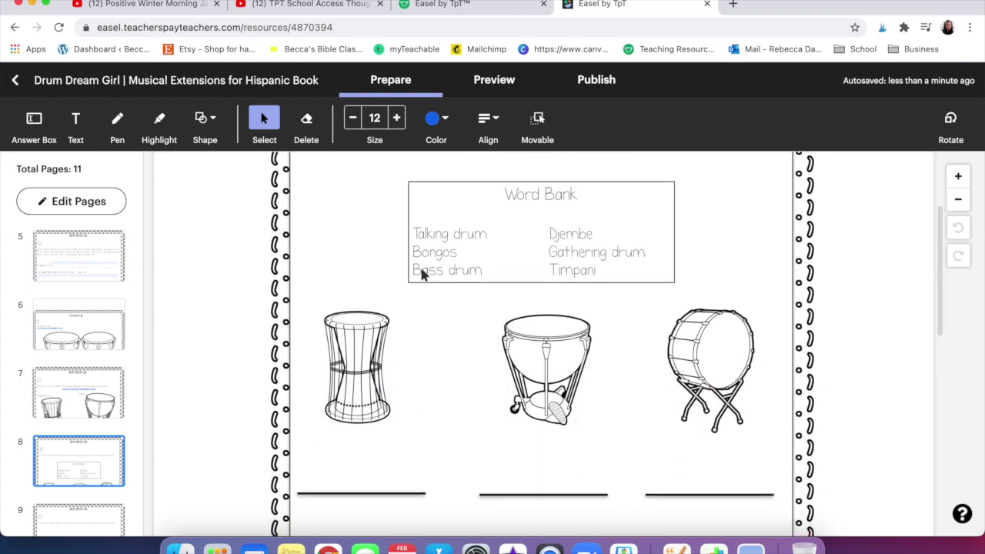
Step: Add a movable 'Talking drum' text label on page 8 and test dragging it in Preview
{"action": "left_click", "coordinate": [77, 123]}
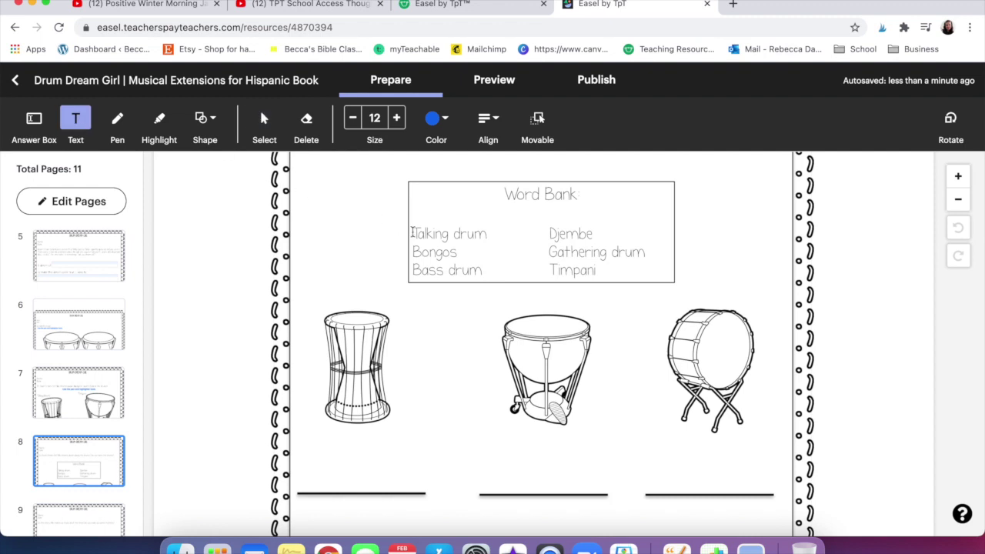
{"action": "left_click", "coordinate": [412, 233]}
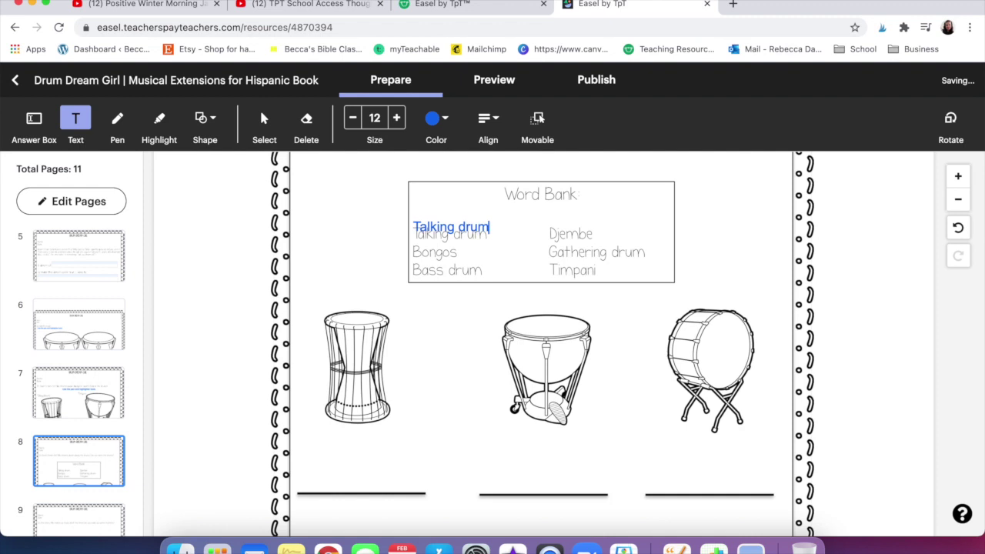
{"action": "left_click", "coordinate": [537, 120]}
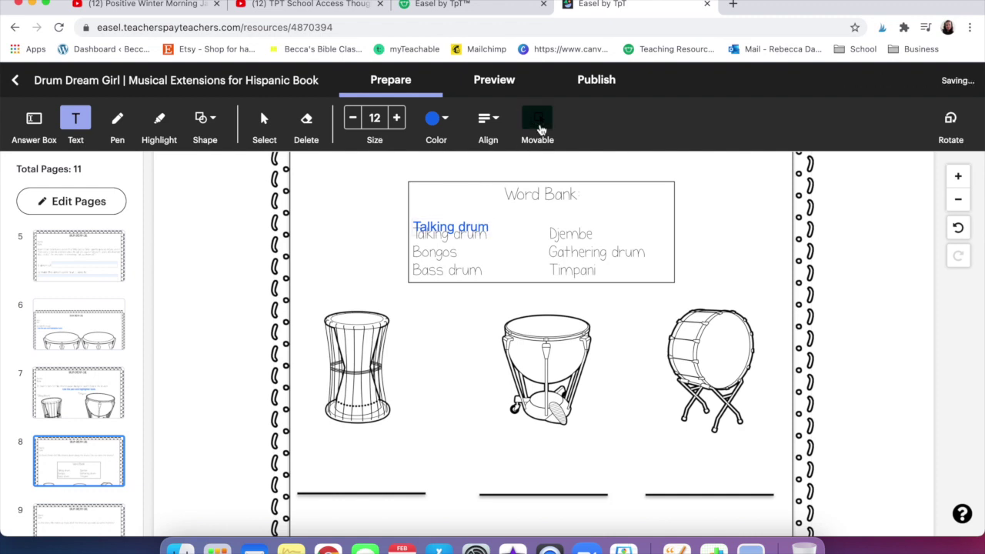
{"action": "left_click", "coordinate": [478, 231]}
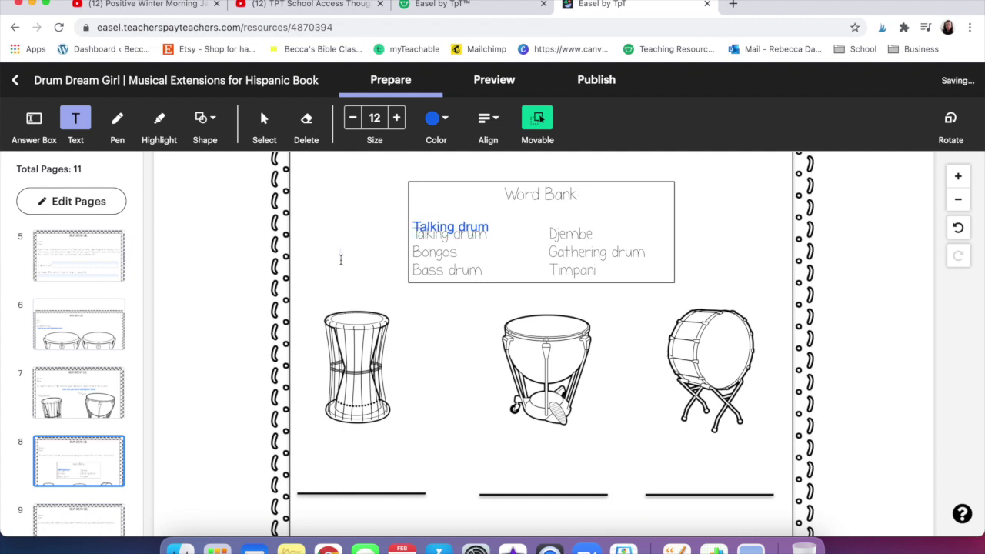
{"action": "left_click", "coordinate": [494, 80]}
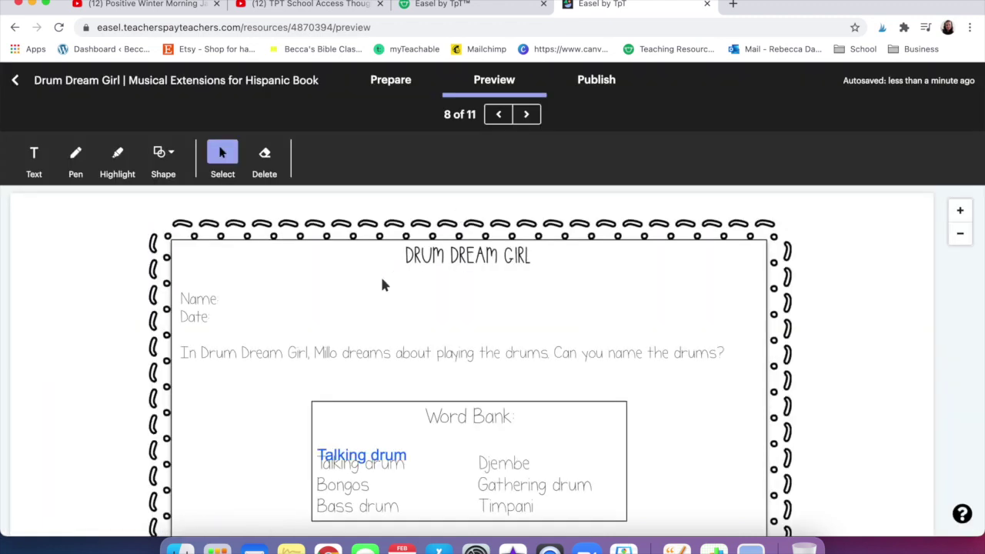
{"action": "scroll", "coordinate": [370, 408], "scroll_direction": "down", "scroll_amount": 5}
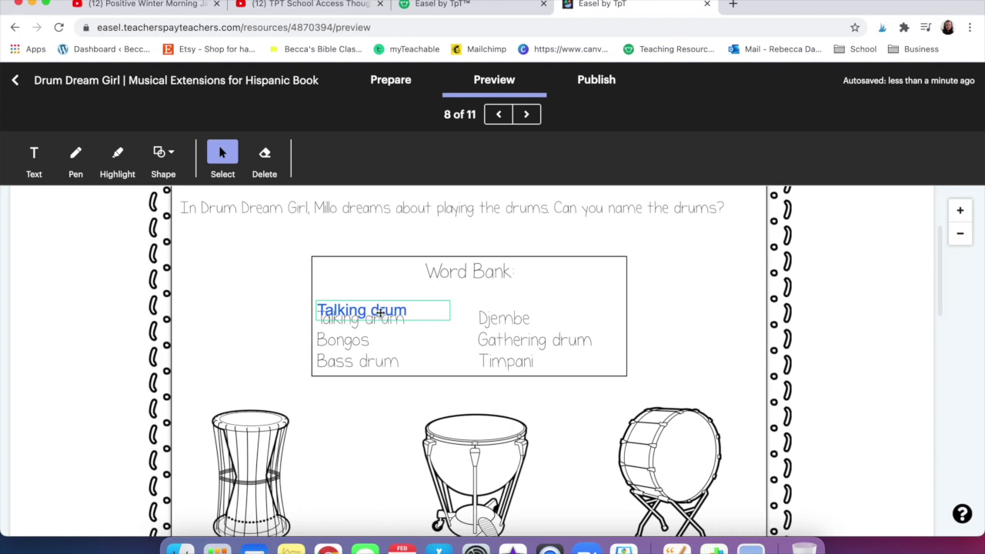
{"action": "left_click_drag", "start_coordinate": [381, 311], "coordinate": [275, 314]}
{"action": "left_click", "coordinate": [391, 79]}
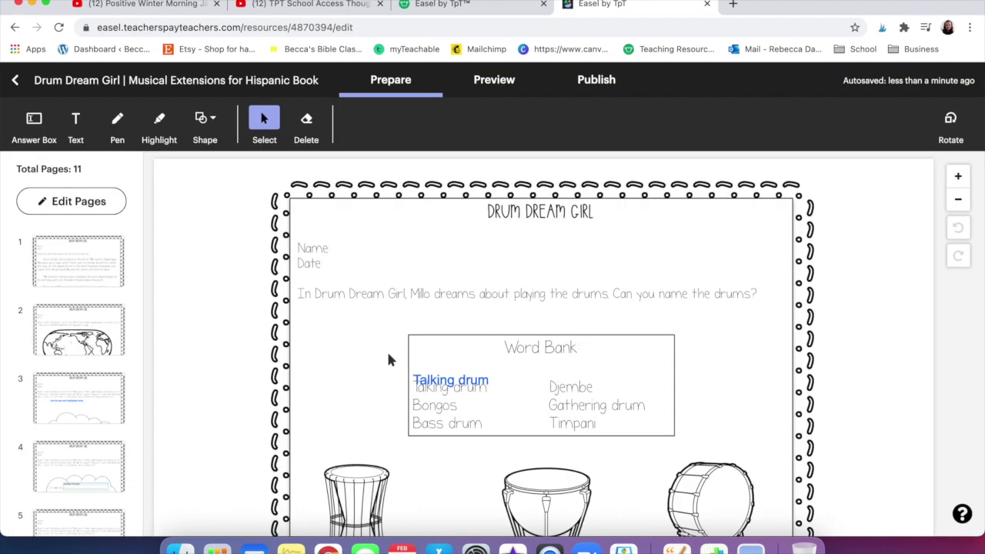
{"action": "scroll", "coordinate": [387, 350], "scroll_direction": "down", "scroll_amount": 3}
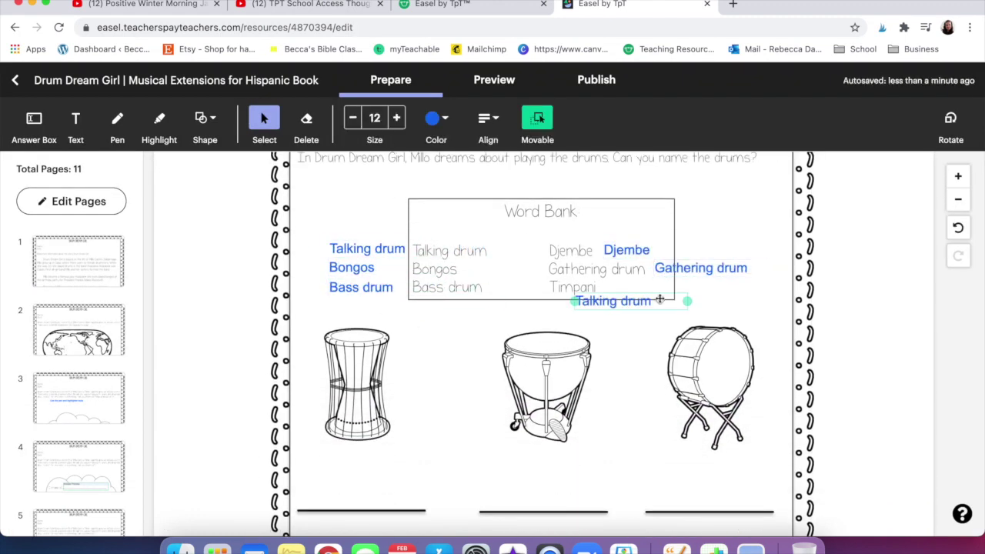
{"action": "left_click", "coordinate": [386, 271]}
{"action": "left_click", "coordinate": [536, 121]}
{"action": "left_click", "coordinate": [530, 129]}
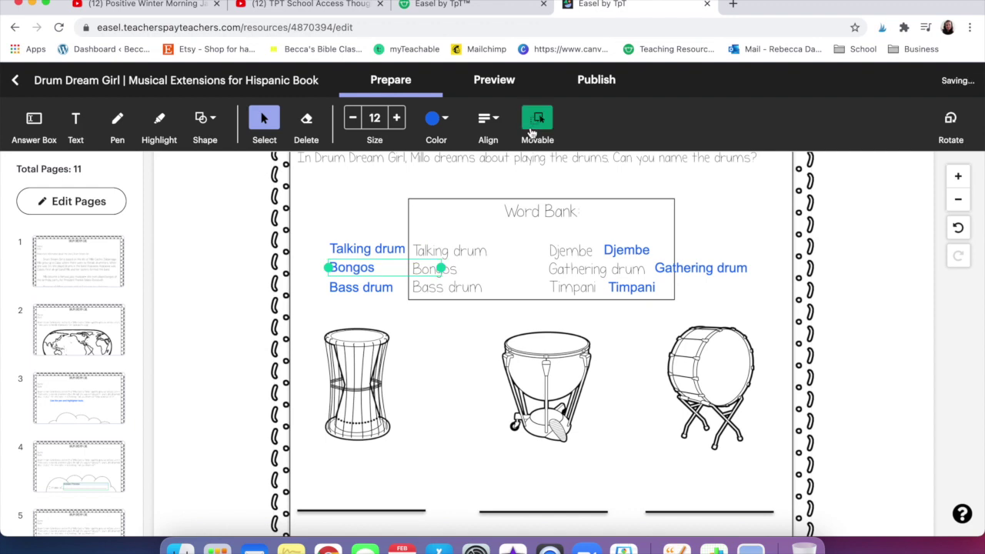
{"action": "left_click", "coordinate": [385, 286]}
{"action": "left_click", "coordinate": [622, 250]}
{"action": "left_click", "coordinate": [672, 267]}
{"action": "left_click", "coordinate": [633, 287]}
{"action": "scroll", "coordinate": [643, 289], "scroll_direction": "up", "scroll_amount": 3}
{"action": "scroll", "coordinate": [647, 293], "scroll_direction": "down", "scroll_amount": 3}
{"action": "scroll", "coordinate": [645, 291], "scroll_direction": "down", "scroll_amount": 10}
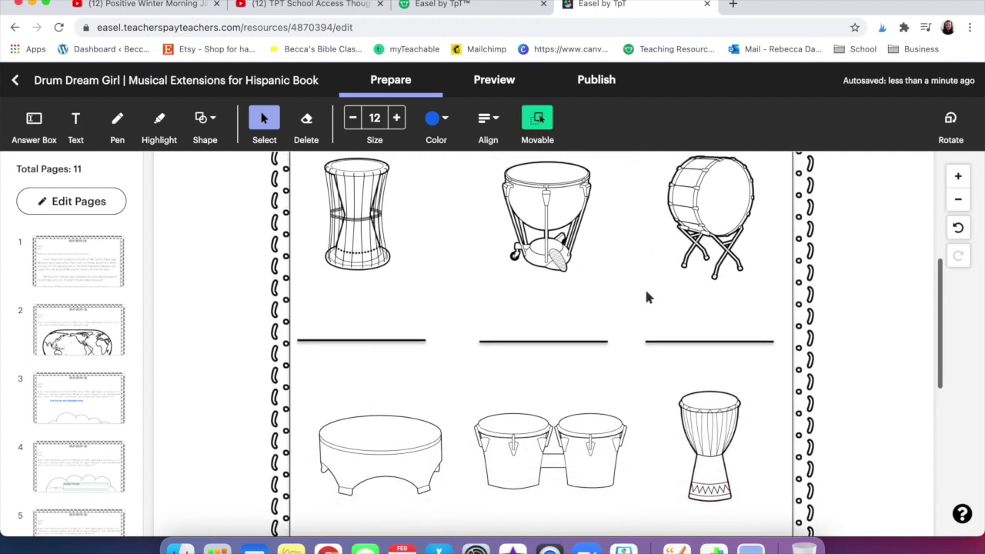
{"action": "left_click", "coordinate": [493, 82]}
{"action": "scroll", "coordinate": [451, 305], "scroll_direction": "down", "scroll_amount": 3}
{"action": "scroll", "coordinate": [451, 305], "scroll_direction": "down", "scroll_amount": 3}
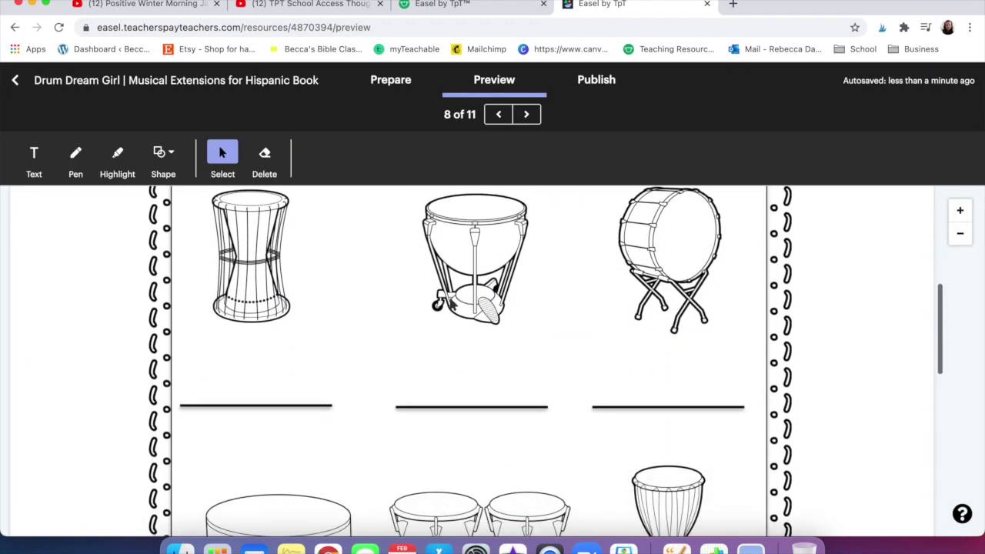
{"action": "scroll", "coordinate": [500, 477], "scroll_direction": "down", "scroll_amount": 2}
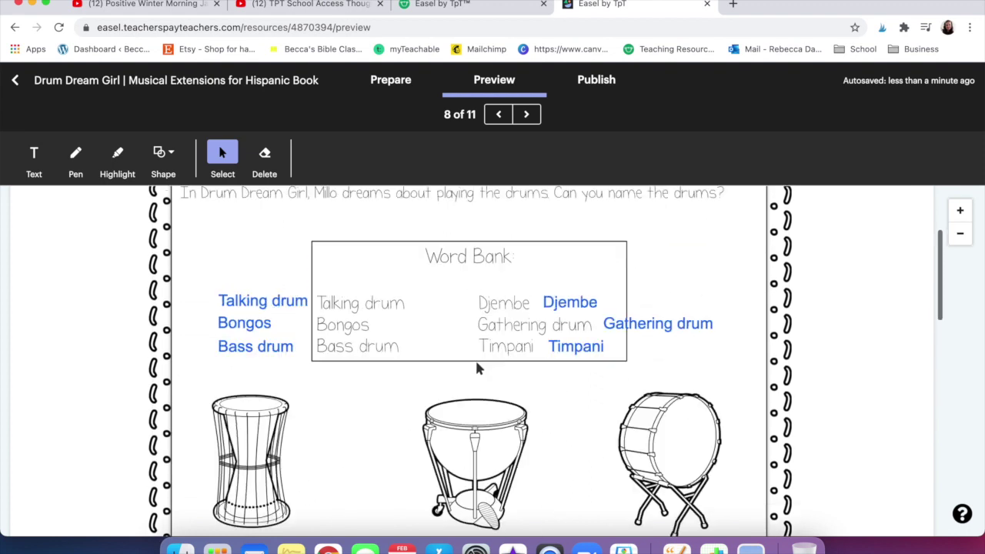
{"action": "scroll", "coordinate": [476, 362], "scroll_direction": "up", "scroll_amount": 1}
{"action": "left_click", "coordinate": [385, 86]}
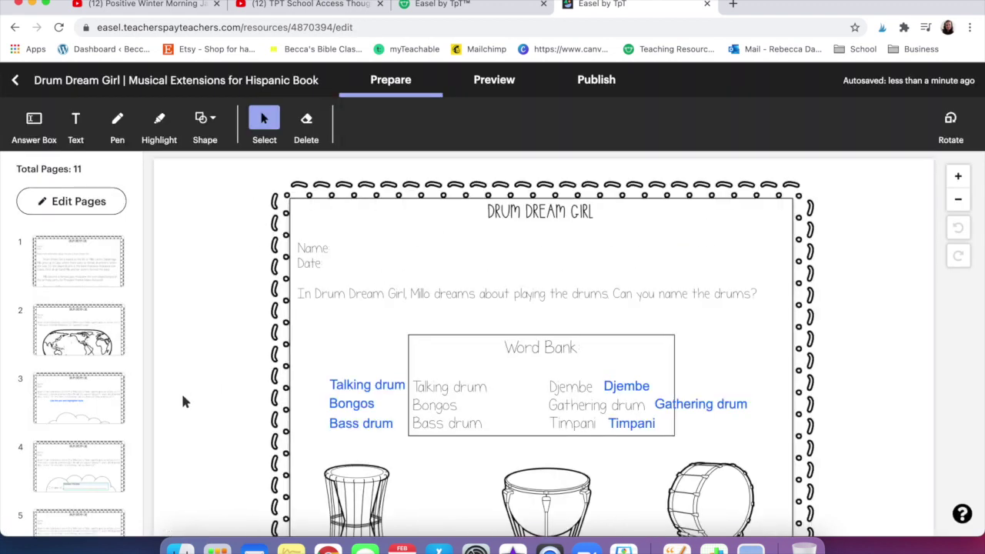
{"action": "scroll", "coordinate": [100, 442], "scroll_direction": "down", "scroll_amount": 3}
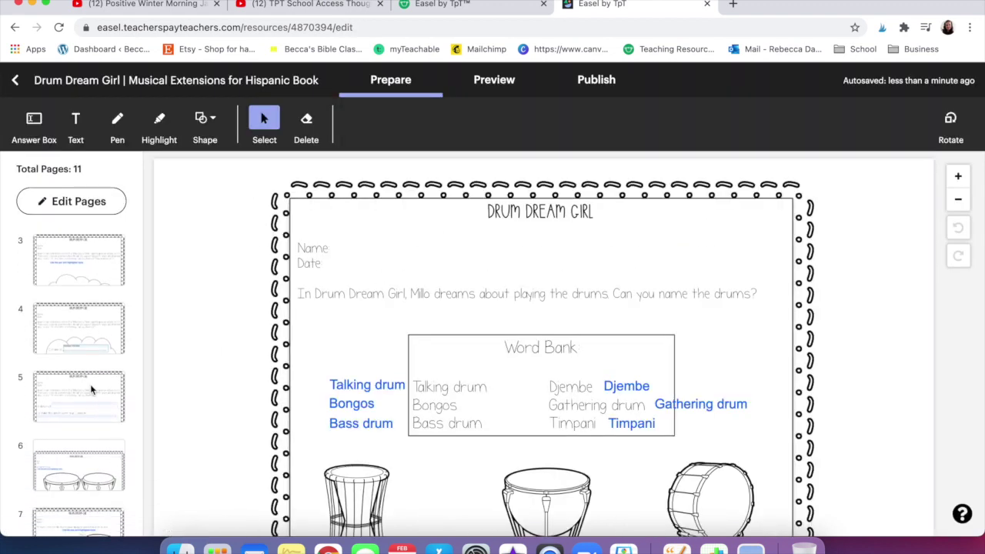
Step: Copy the pen-and-highlighter instruction from page 7 and paste it onto the page 9 bongo worksheet
{"action": "left_click", "coordinate": [90, 384]}
{"action": "left_click", "coordinate": [83, 465]}
{"action": "scroll", "coordinate": [84, 423], "scroll_direction": "down", "scroll_amount": 3}
{"action": "scroll", "coordinate": [83, 422], "scroll_direction": "down", "scroll_amount": 2}
{"action": "left_click", "coordinate": [83, 423]}
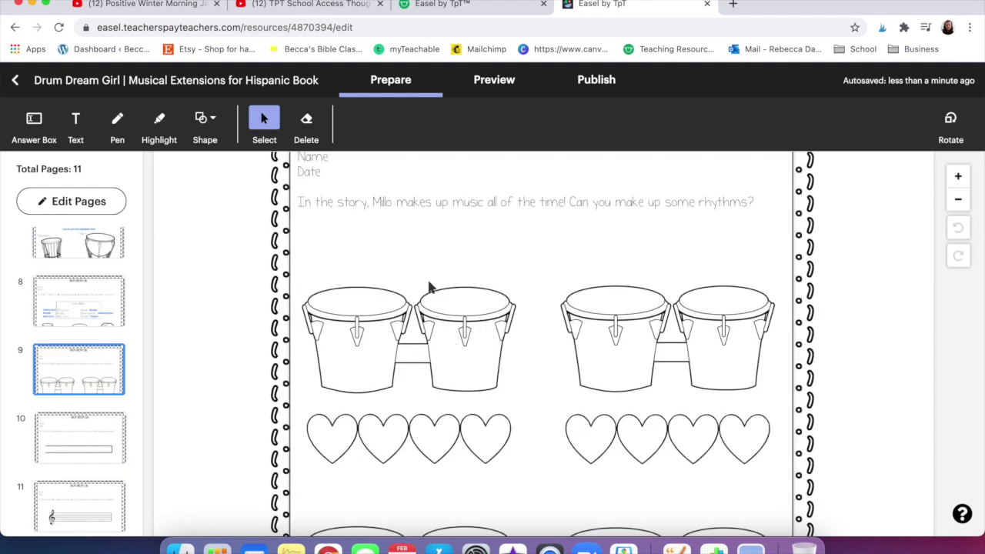
{"action": "scroll", "coordinate": [429, 286], "scroll_direction": "up", "scroll_amount": 2}
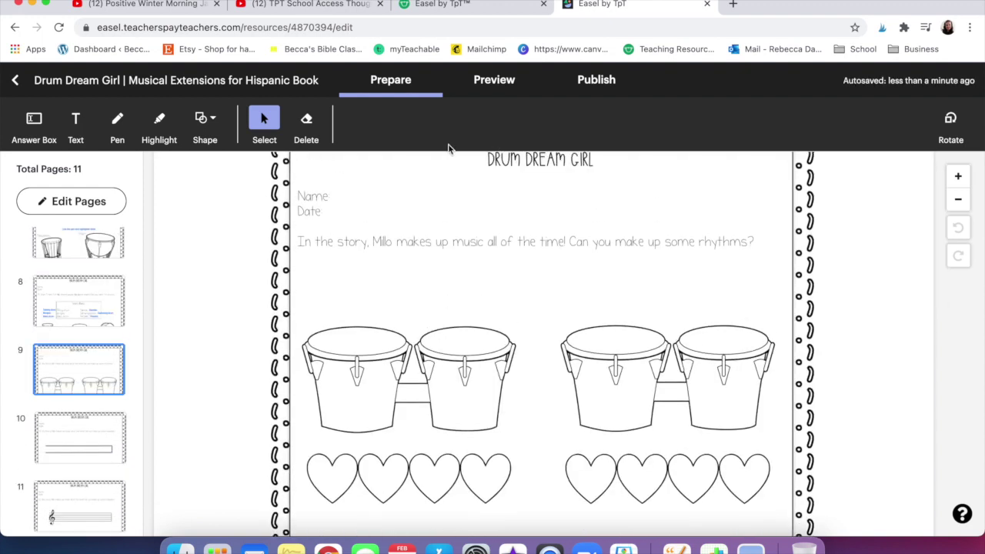
{"action": "left_click", "coordinate": [206, 121]}
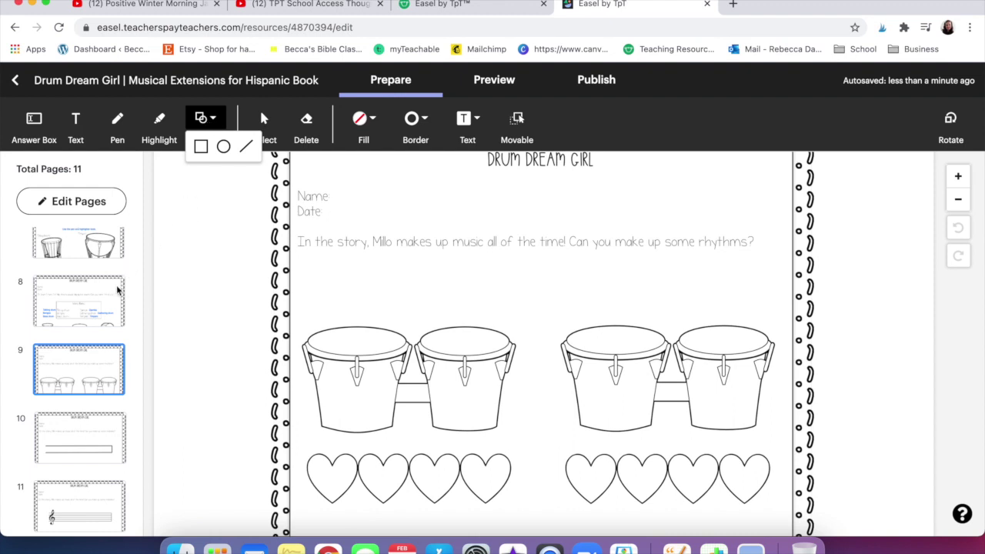
{"action": "left_click", "coordinate": [98, 251]}
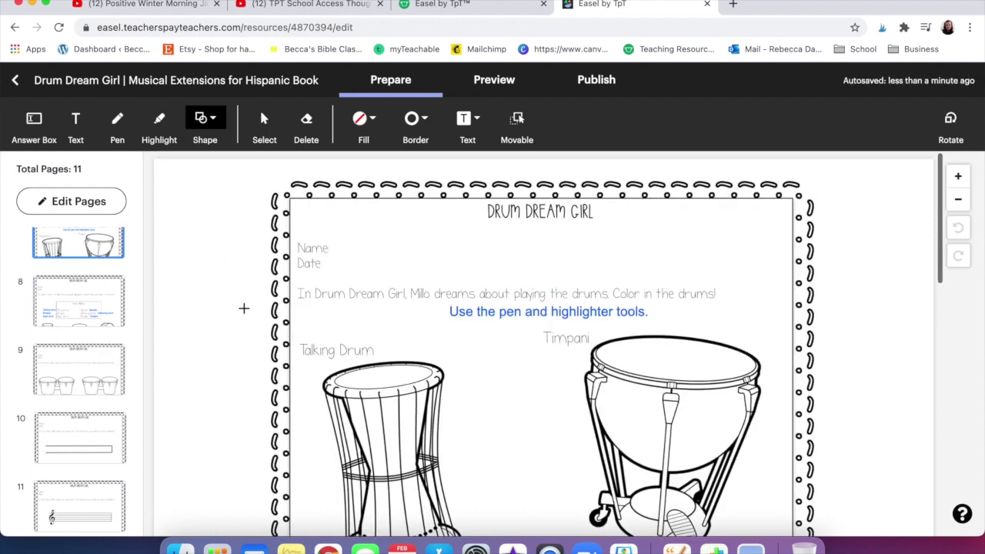
{"action": "key", "text": "Escape"}
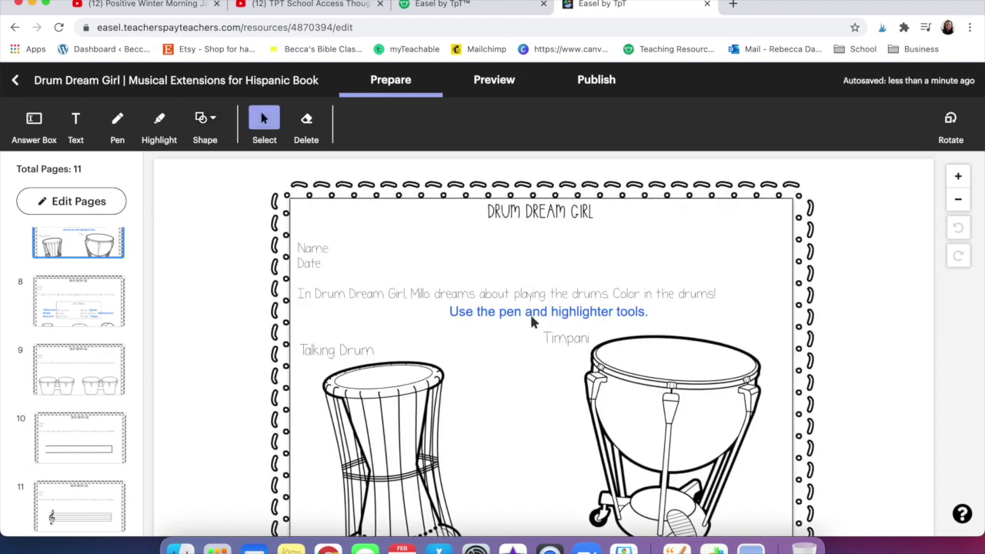
{"action": "left_click", "coordinate": [520, 316]}
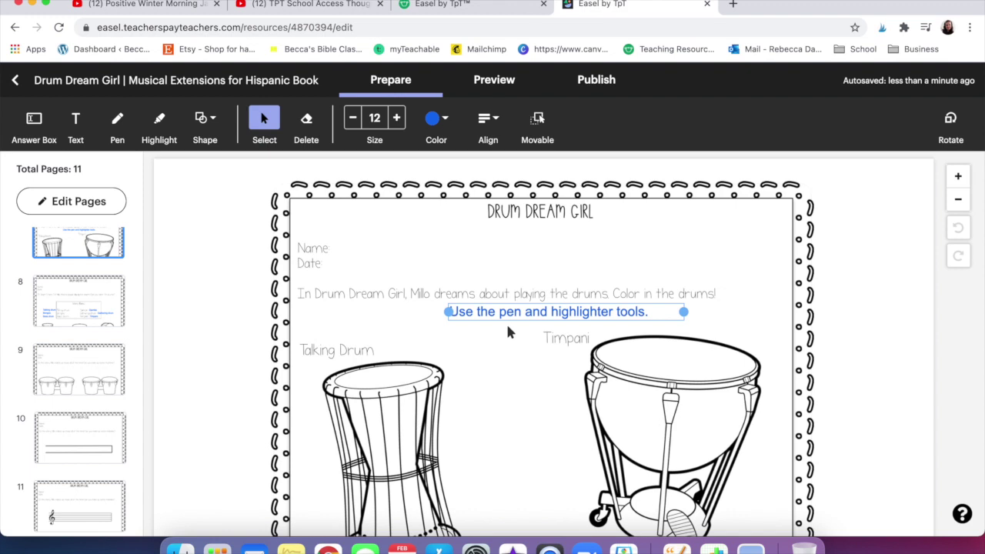
{"action": "left_click", "coordinate": [91, 364]}
{"action": "key", "text": "super+v"}
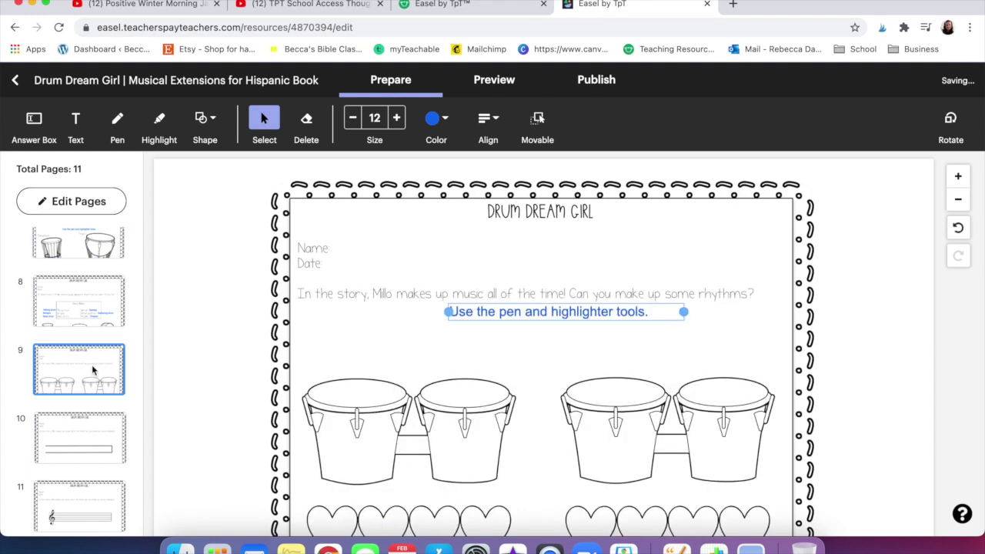
Step: Paste the instruction onto the page 10 melodies worksheet and recheck page 9
{"action": "left_click", "coordinate": [107, 429]}
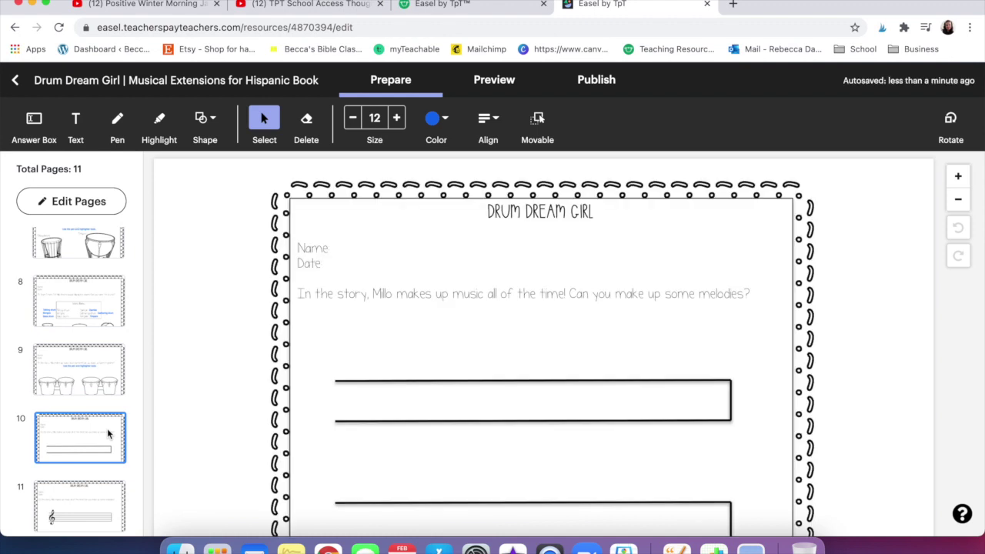
{"action": "scroll", "coordinate": [238, 385], "scroll_direction": "down", "scroll_amount": 4}
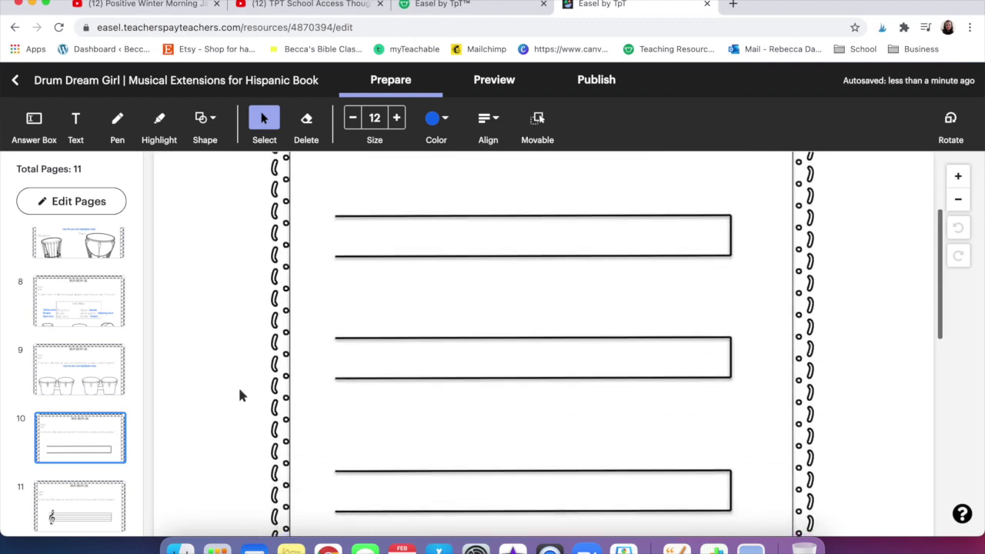
{"action": "scroll", "coordinate": [238, 385], "scroll_direction": "up", "scroll_amount": 3}
{"action": "scroll", "coordinate": [258, 378], "scroll_direction": "up", "scroll_amount": 1}
{"action": "key", "text": "super+v"}
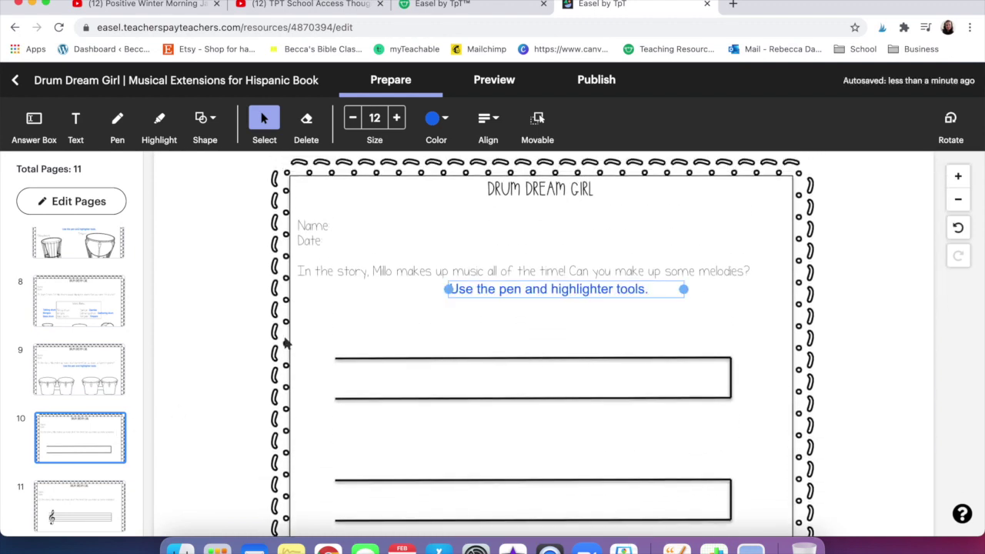
{"action": "left_click", "coordinate": [77, 381]}
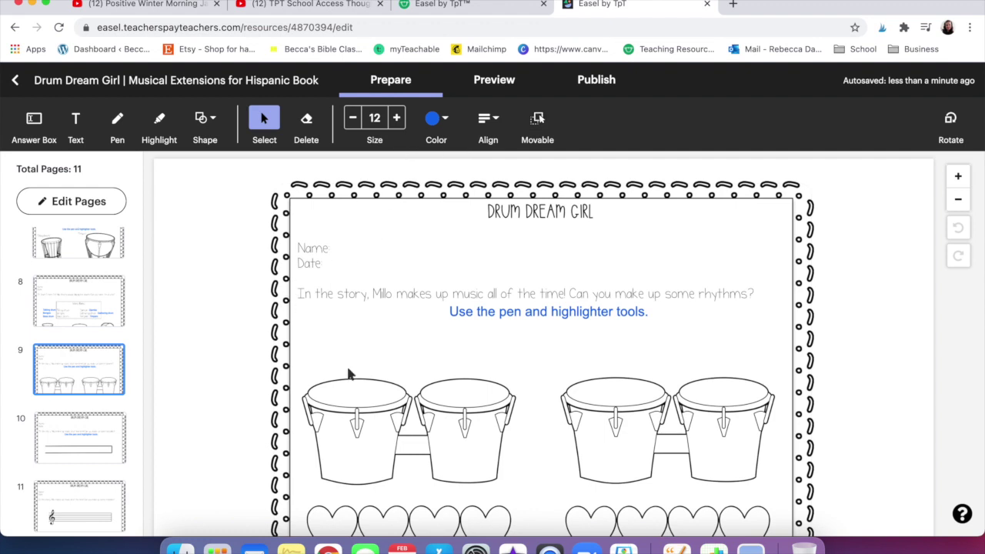
{"action": "scroll", "coordinate": [354, 383], "scroll_direction": "down", "scroll_amount": 3}
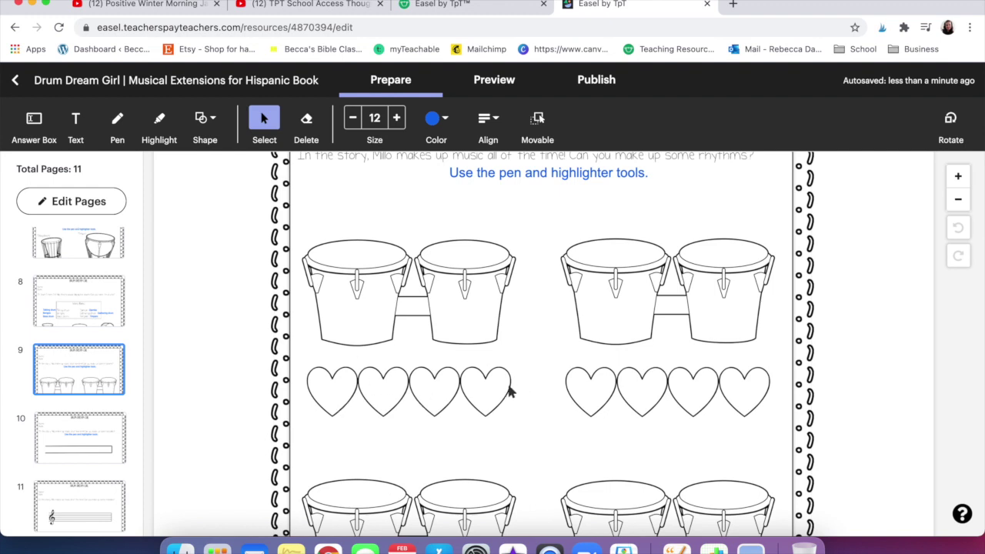
{"action": "left_click", "coordinate": [89, 438]}
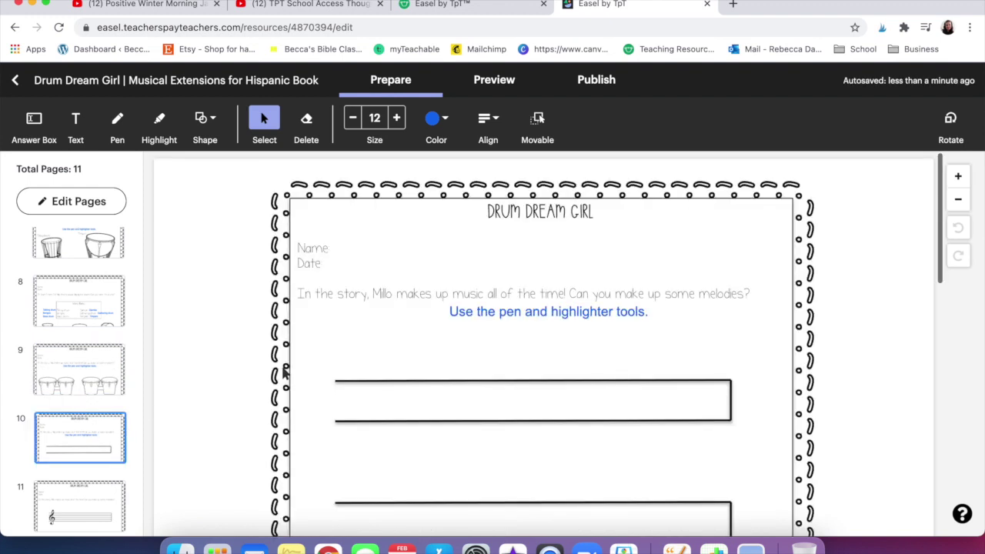
Step: Rewrite page 10's pasted instruction as 'Drag the shapes to make your melodies.' and shift it slightly left
{"action": "scroll", "coordinate": [457, 355], "scroll_direction": "down", "scroll_amount": 3}
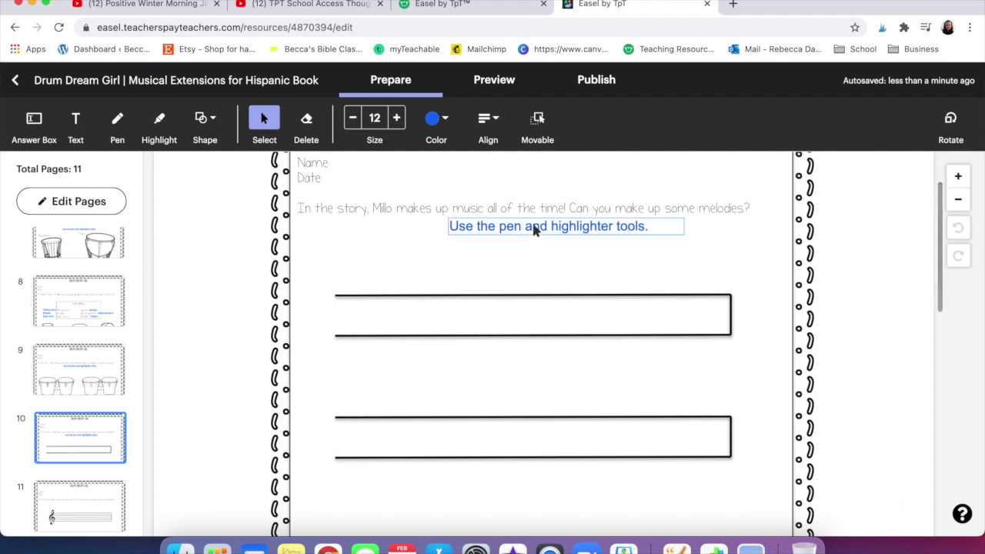
{"action": "double_click", "coordinate": [535, 229]}
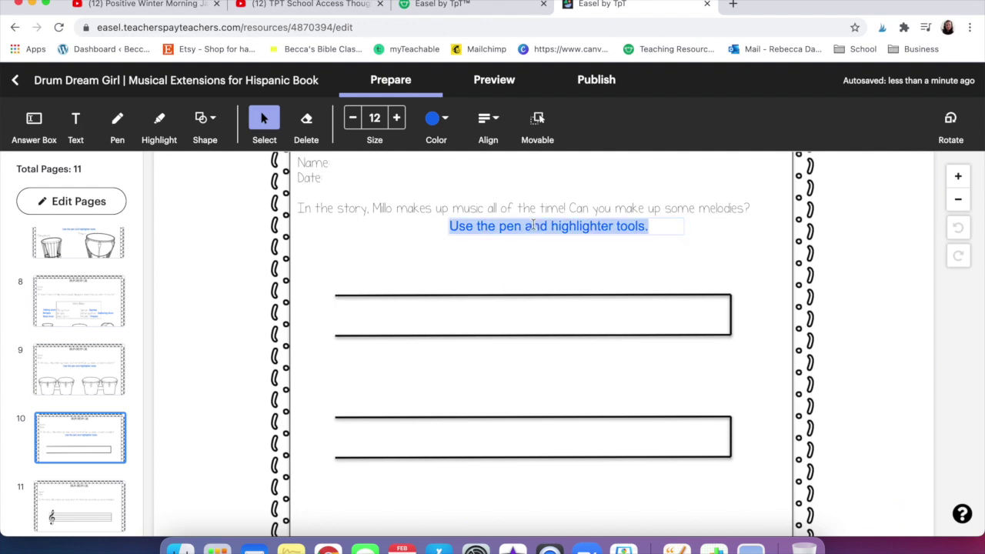
{"action": "type", "text": "Use "}
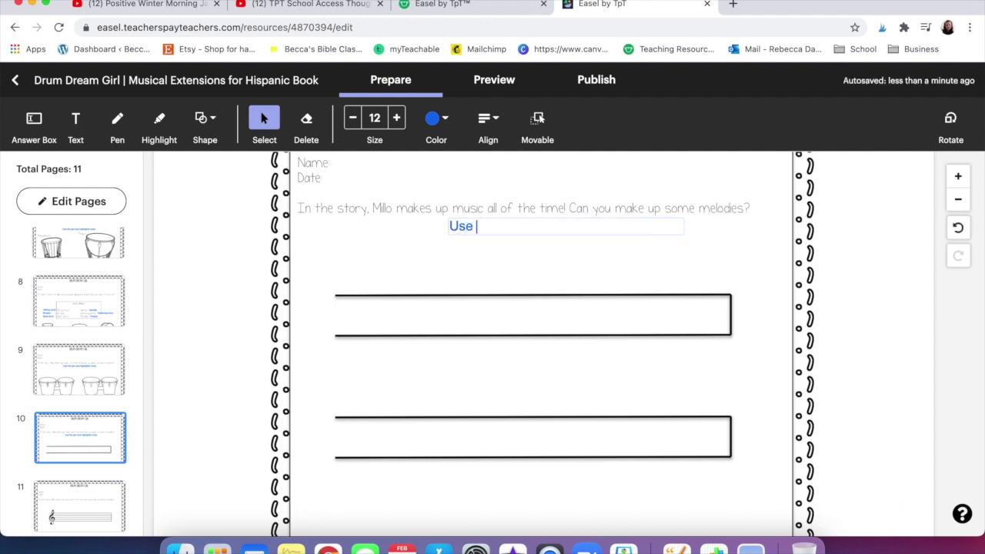
{"action": "type", "text": "the sh"}
{"action": "key", "text": "BackSpace"}
{"action": "key", "text": "BackSpace"}
{"action": "key", "text": "BackSpace"}
{"action": "key", "text": "BackSpace"}
{"action": "key", "text": "BackSpace"}
{"action": "key", "text": "BackSpace"}
{"action": "type", "text": "Drag the shapes to make your melodies."}
{"action": "left_click", "coordinate": [430, 260]}
{"action": "left_click", "coordinate": [486, 234]}
{"action": "left_click_drag", "start_coordinate": [495, 230], "coordinate": [475, 236]}
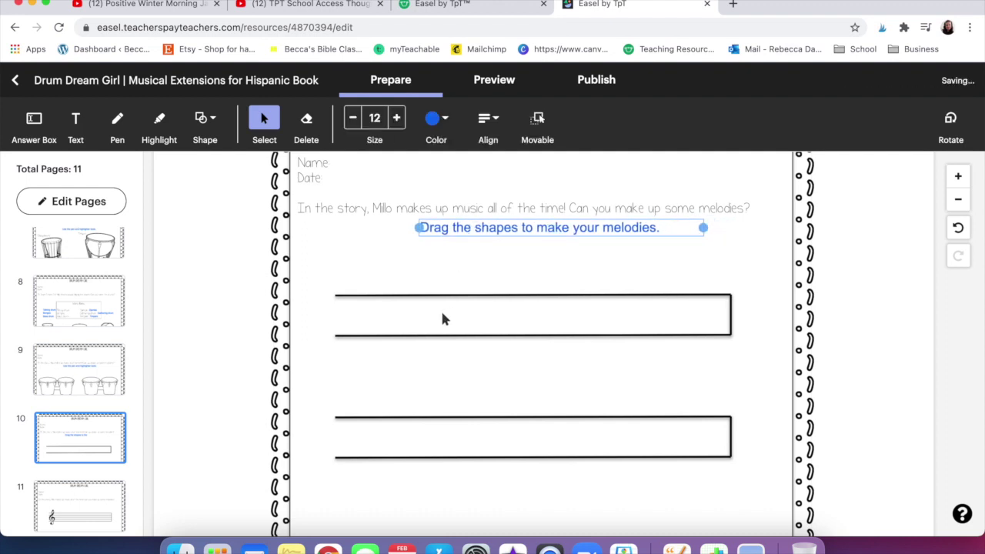
{"action": "left_click", "coordinate": [205, 120]}
Step: Draw a small circle below the page 10 prompt with a yellow fill and yellow outline
{"action": "left_click", "coordinate": [224, 147]}
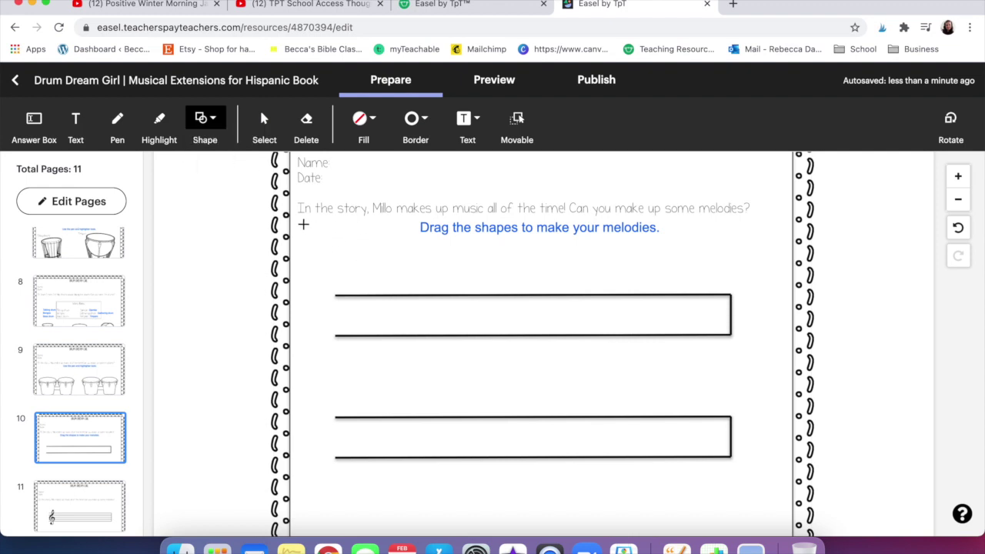
{"action": "left_click_drag", "start_coordinate": [303, 223], "coordinate": [335, 257]}
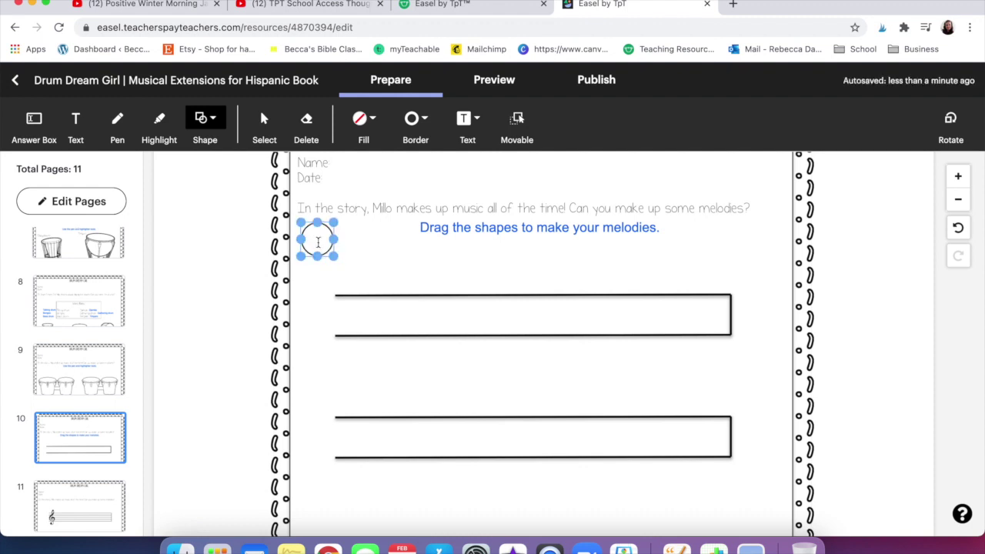
{"action": "left_click", "coordinate": [377, 118]}
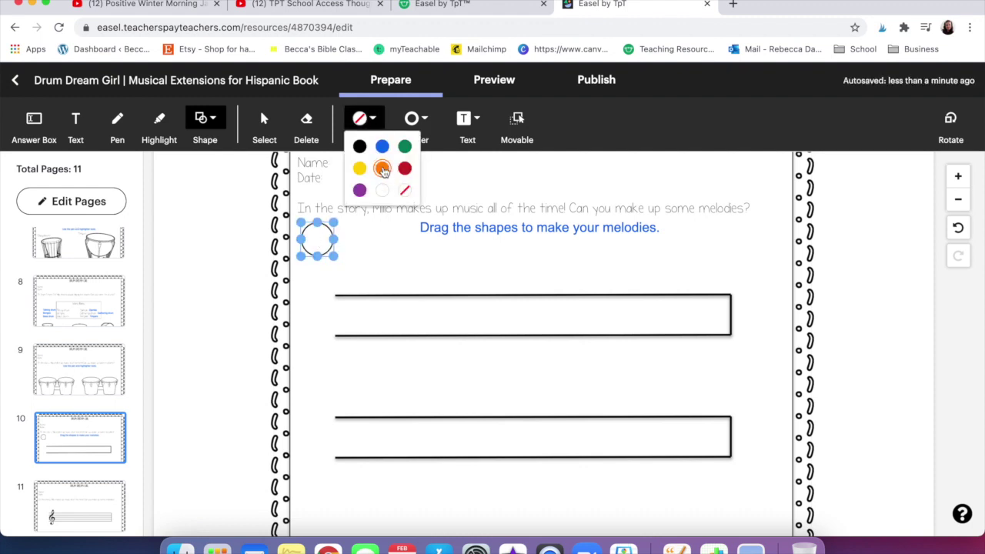
{"action": "left_click", "coordinate": [383, 170]}
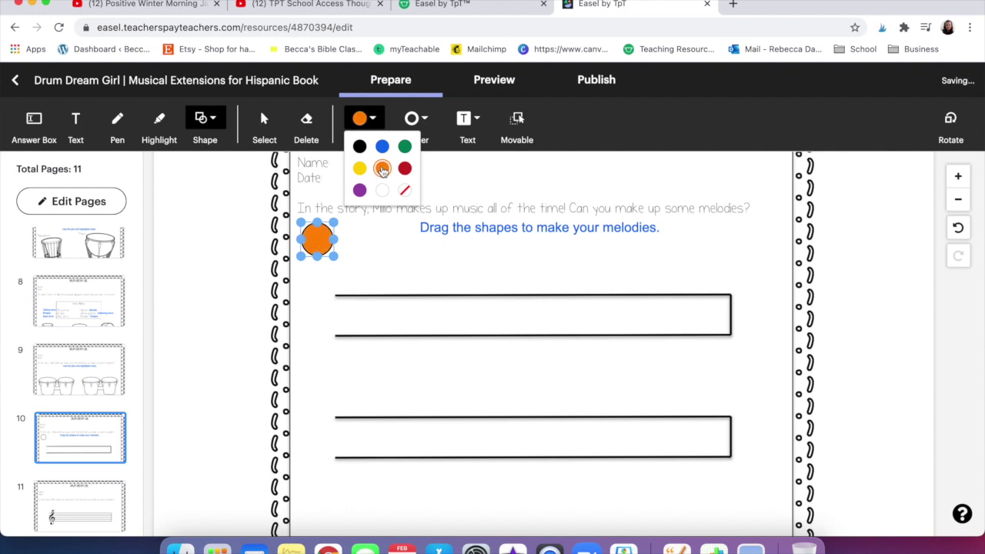
{"action": "left_click", "coordinate": [360, 171]}
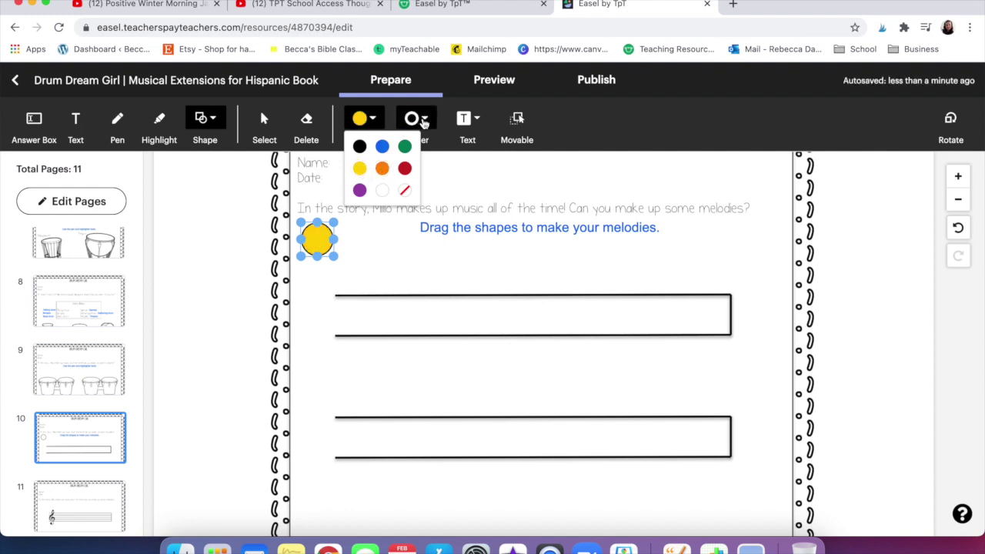
{"action": "left_click", "coordinate": [421, 121]}
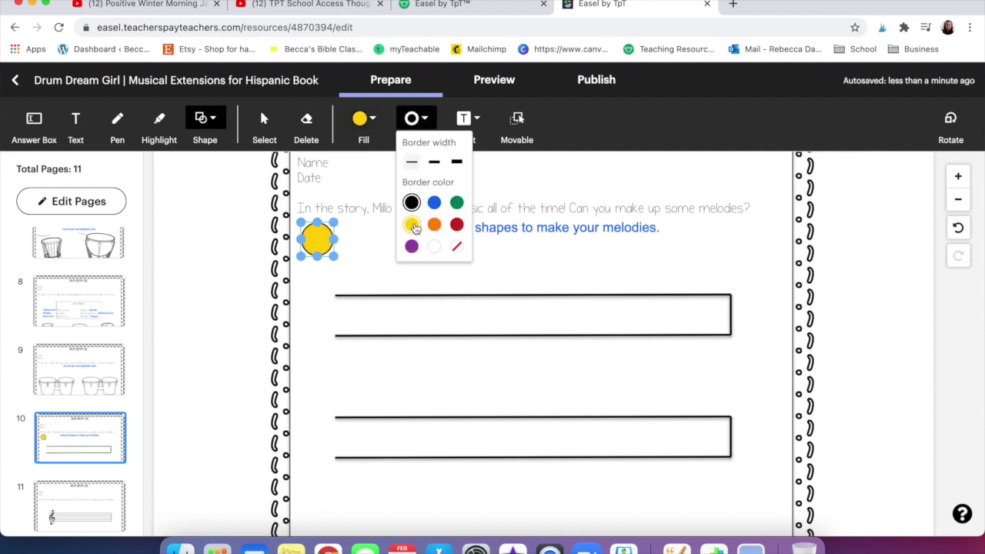
{"action": "left_click", "coordinate": [413, 225]}
Step: Make the yellow circle movable for students and place copies across page 10
{"action": "left_click", "coordinate": [513, 123]}
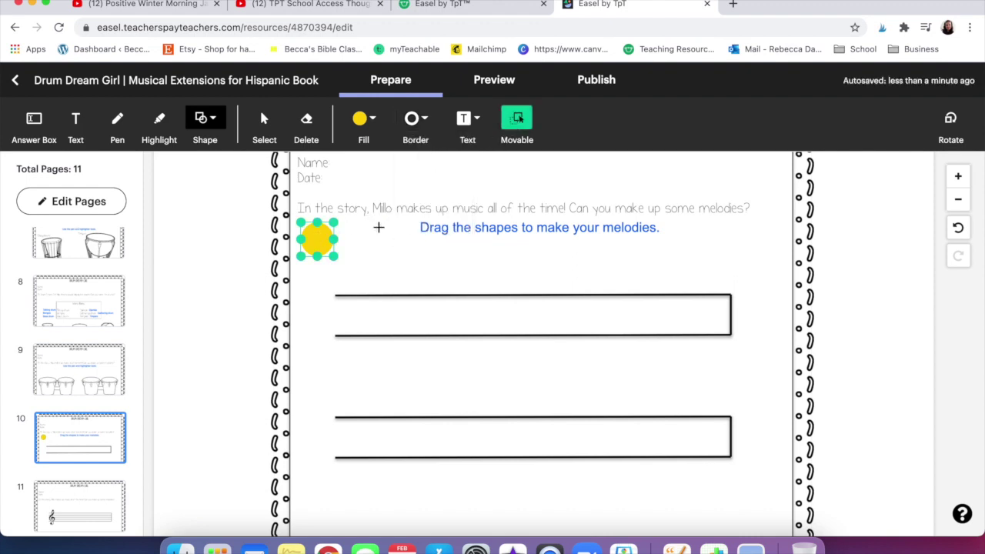
{"action": "mouse_move", "coordinate": [310, 240]}
{"action": "left_mouse_down"}
{"action": "mouse_move", "coordinate": [587, 499]}
{"action": "mouse_move", "coordinate": [327, 248]}
{"action": "left_mouse_up"}
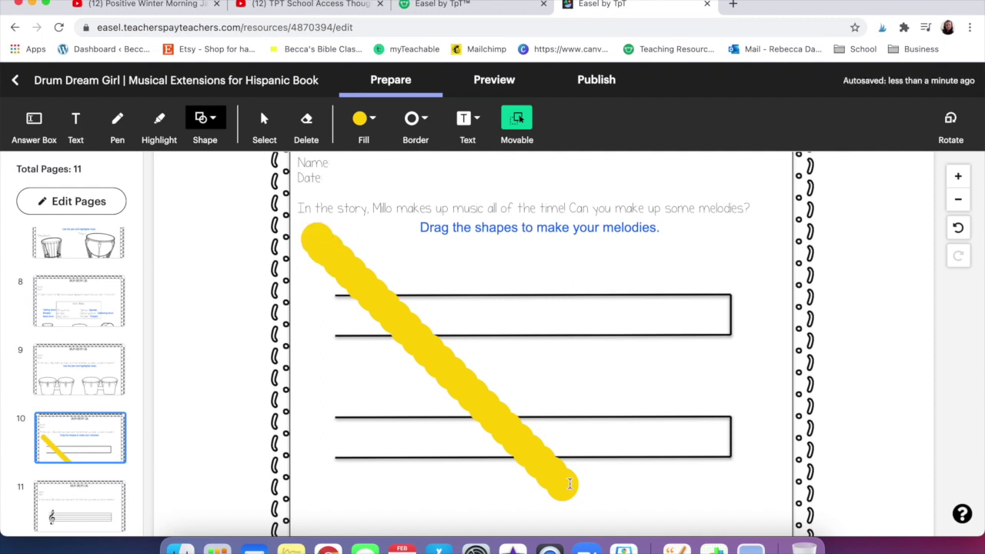
{"action": "left_click_drag", "start_coordinate": [569, 480], "coordinate": [391, 244]}
{"action": "left_click", "coordinate": [545, 457]}
{"action": "left_click_drag", "start_coordinate": [542, 461], "coordinate": [693, 235]}
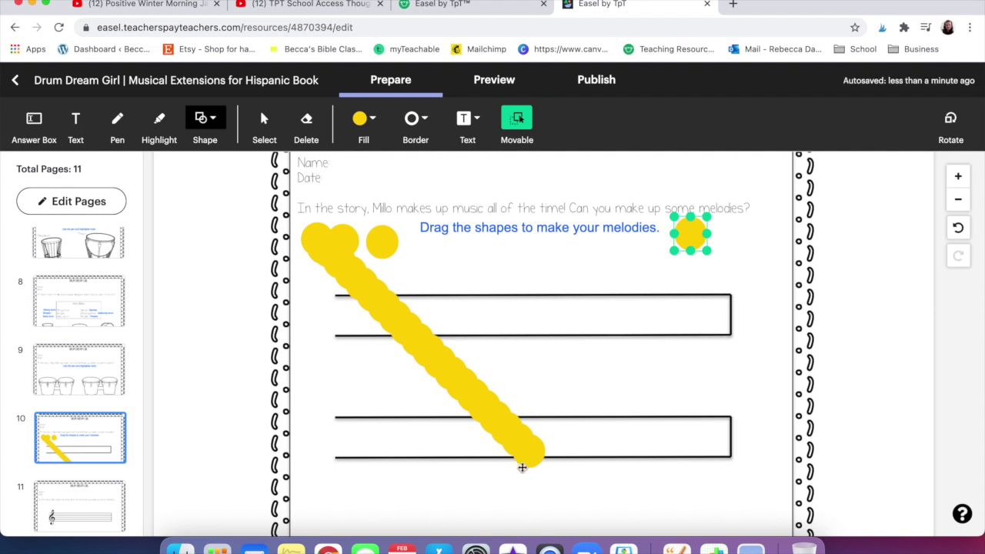
{"action": "left_click", "coordinate": [593, 398]}
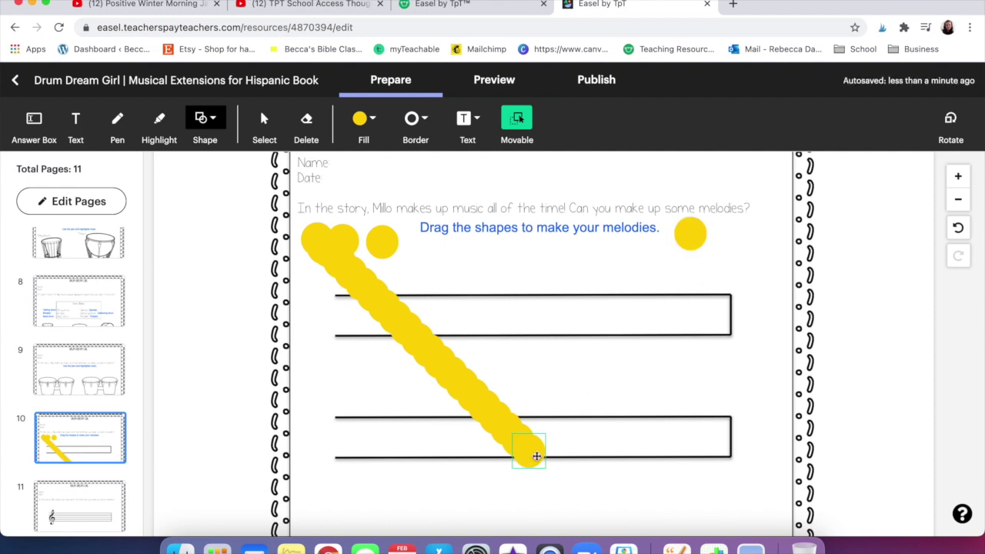
{"action": "left_click_drag", "start_coordinate": [532, 458], "coordinate": [722, 243]}
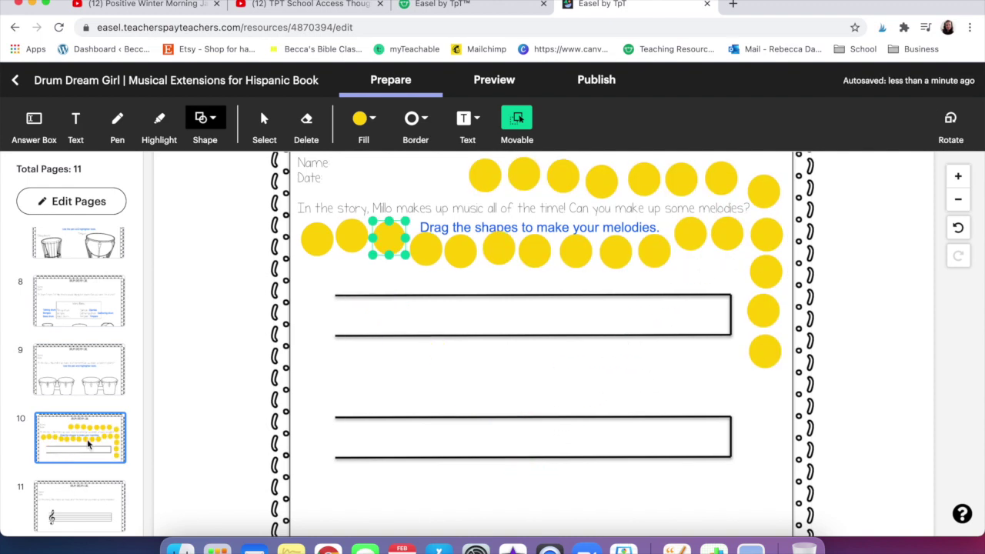
{"action": "left_click", "coordinate": [77, 488]}
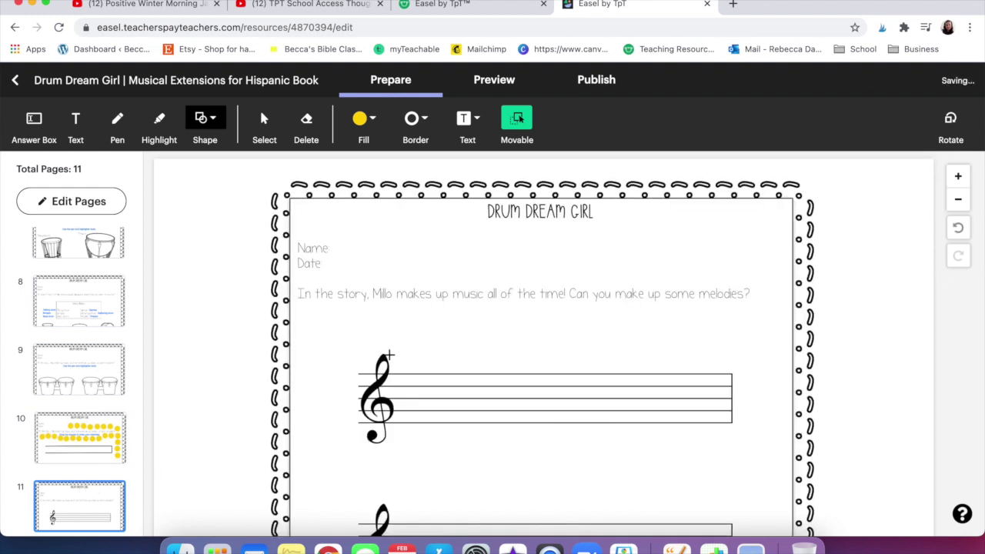
Step: Copy a yellow circle from page 10, paste it onto page 11, and shrink it to note size
{"action": "left_click", "coordinate": [109, 453]}
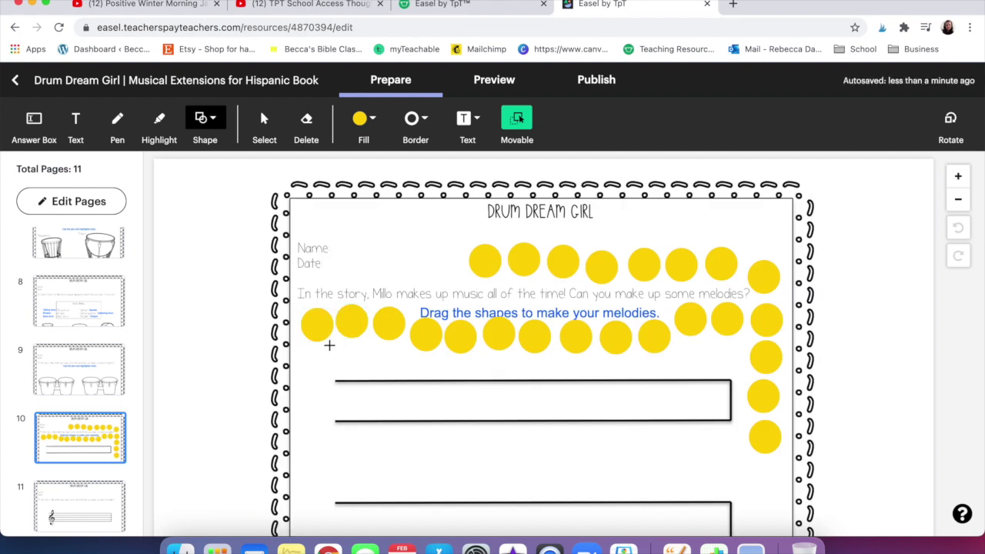
{"action": "left_click", "coordinate": [345, 334]}
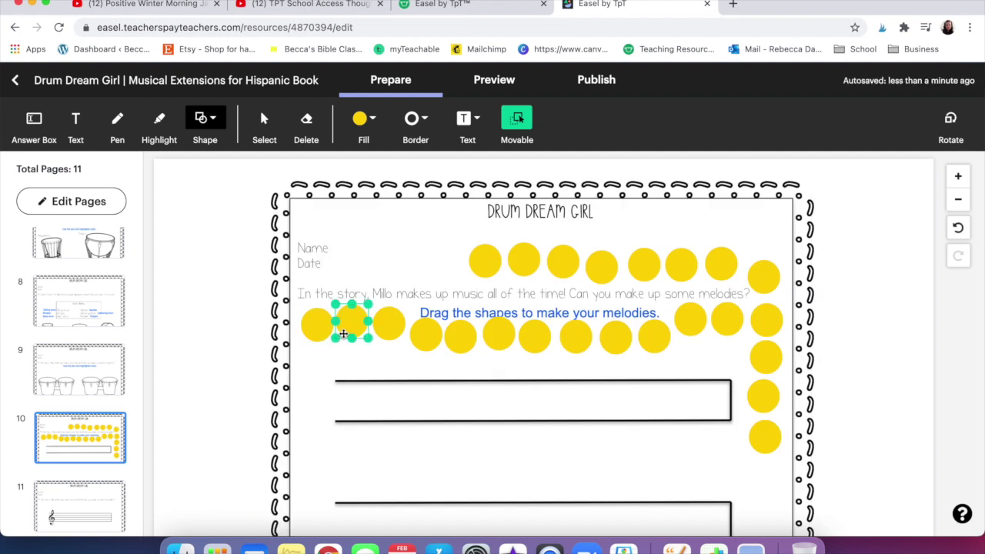
{"action": "key", "text": "ctrl+c"}
{"action": "left_click", "coordinate": [94, 510]}
{"action": "key", "text": "ctrl+v"}
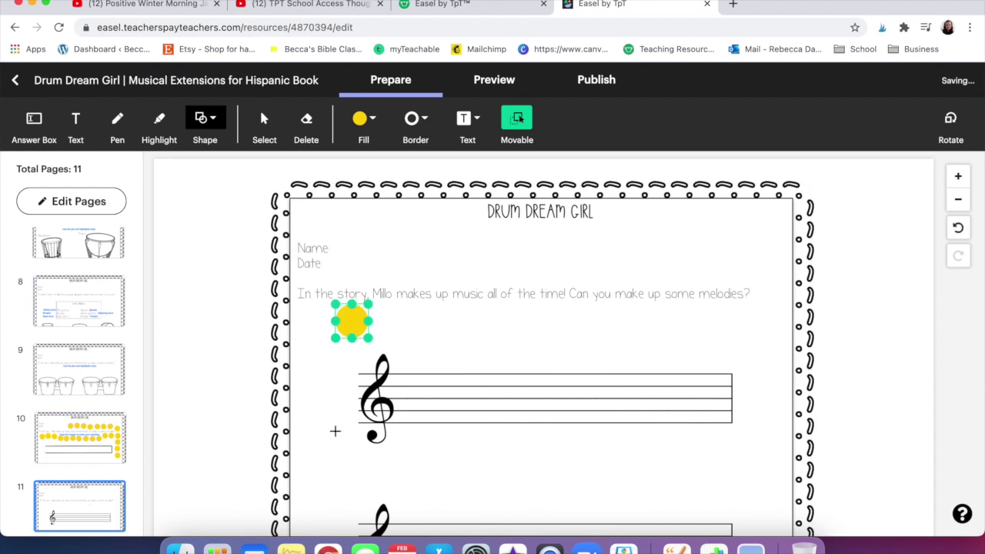
{"action": "left_click_drag", "start_coordinate": [368, 336], "coordinate": [352, 324]}
{"action": "scroll", "coordinate": [539, 346], "scroll_direction": "down", "scroll_amount": 5}
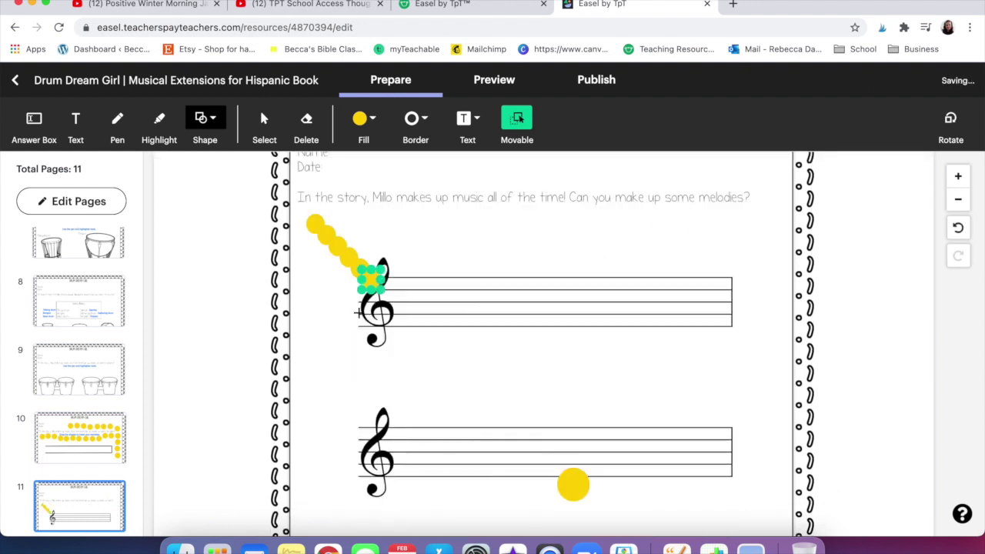
Step: Line up small circles by the second treble clef, then test a blue pen squiggle and yellow highlight
{"action": "left_click_drag", "start_coordinate": [572, 327], "coordinate": [361, 300]}
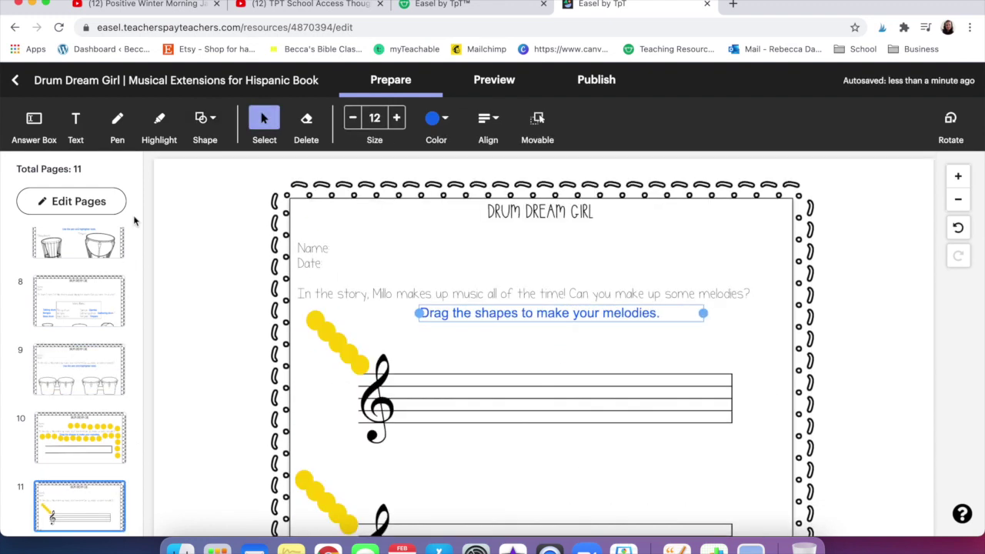
{"action": "left_click", "coordinate": [128, 127]}
{"action": "mouse_move", "coordinate": [329, 260]}
{"action": "left_mouse_down"}
{"action": "mouse_move", "coordinate": [371, 287]}
{"action": "mouse_move", "coordinate": [520, 240]}
{"action": "mouse_move", "coordinate": [547, 264]}
{"action": "left_mouse_up"}
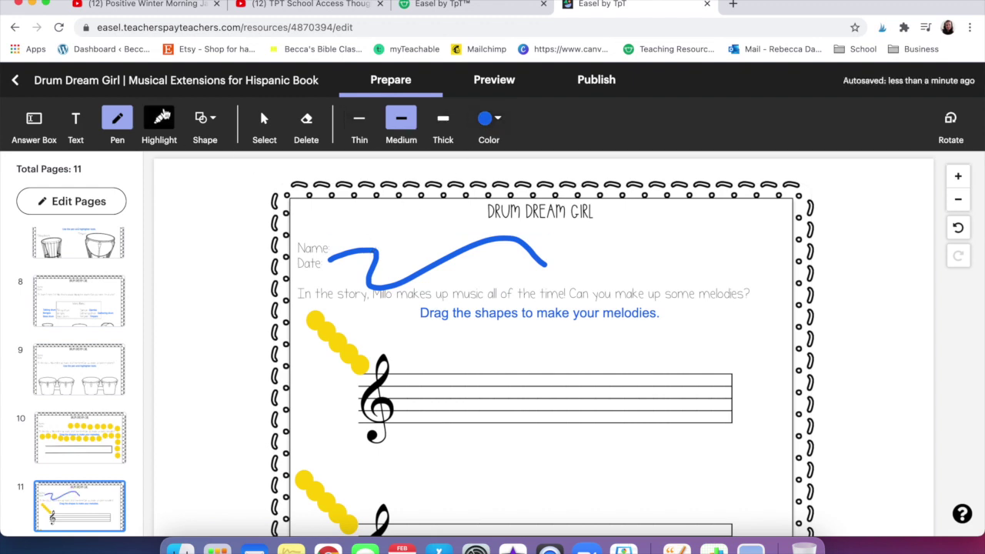
{"action": "left_click", "coordinate": [160, 118]}
{"action": "left_click_drag", "start_coordinate": [435, 294], "coordinate": [711, 293]}
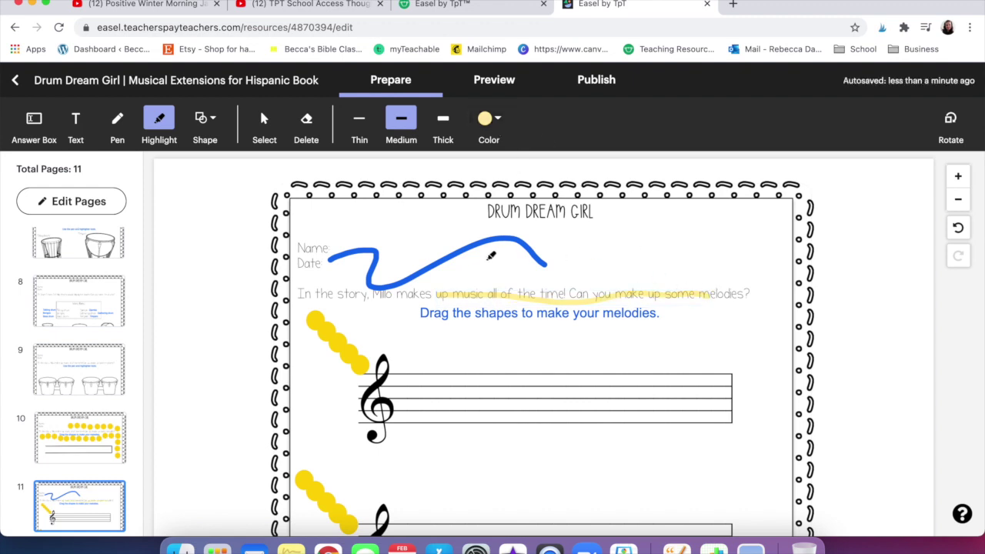
Step: Erase the blue squiggle and the yellow highlight from page 11
{"action": "left_click", "coordinate": [306, 120]}
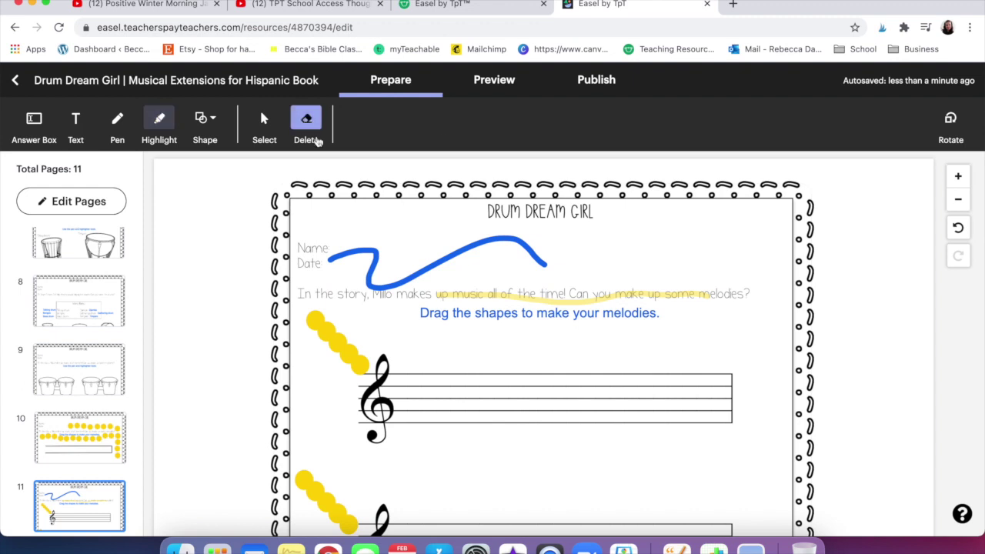
{"action": "left_click", "coordinate": [377, 261]}
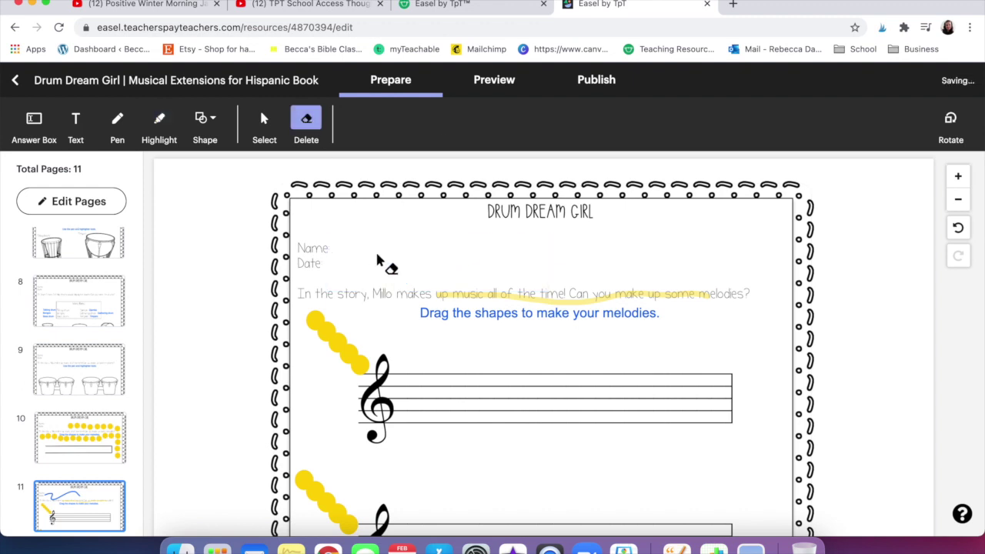
{"action": "left_click", "coordinate": [471, 298]}
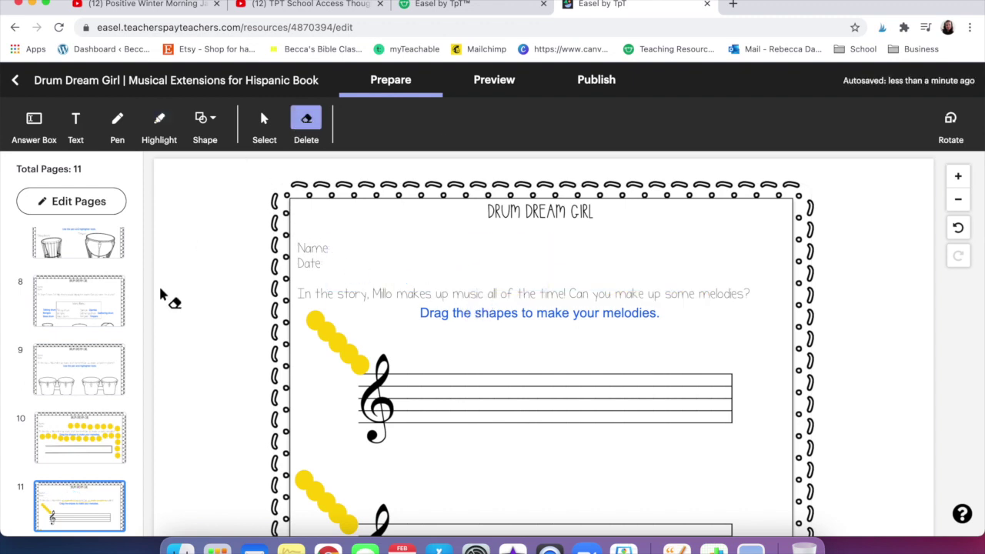
{"action": "left_click", "coordinate": [74, 488]}
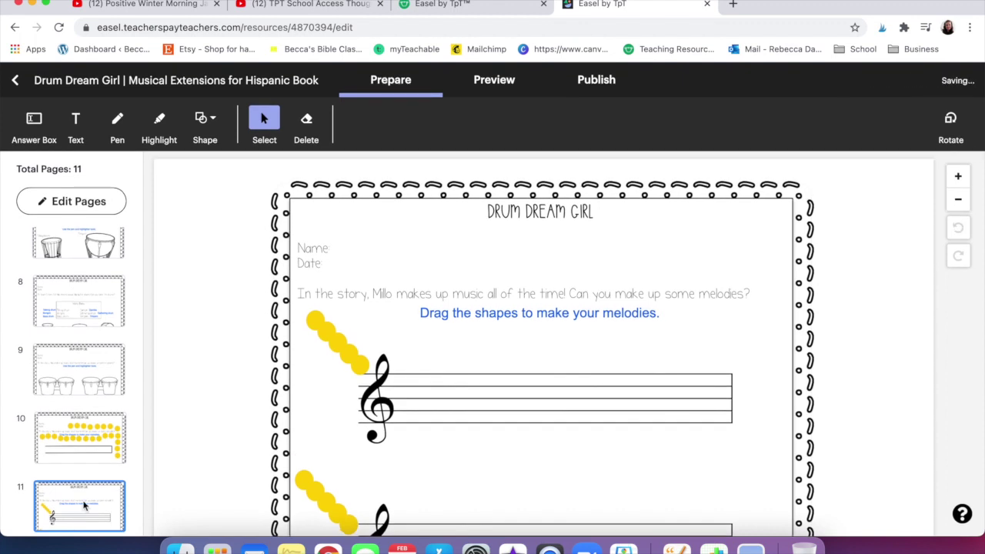
{"action": "scroll", "coordinate": [85, 505], "scroll_direction": "up", "scroll_amount": 5}
{"action": "scroll", "coordinate": [81, 506], "scroll_direction": "down", "scroll_amount": 3}
{"action": "scroll", "coordinate": [82, 506], "scroll_direction": "up", "scroll_amount": 10}
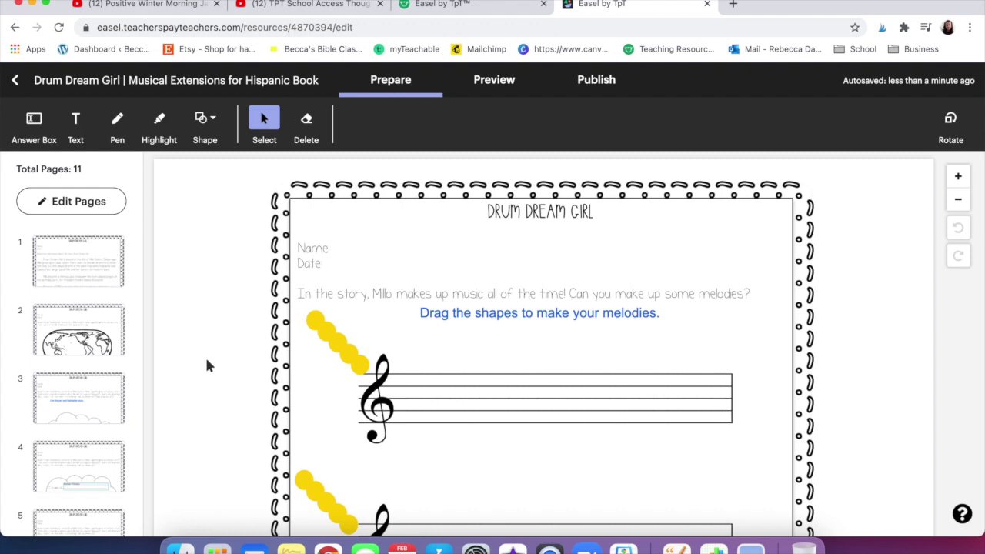
{"action": "left_click", "coordinate": [511, 85]}
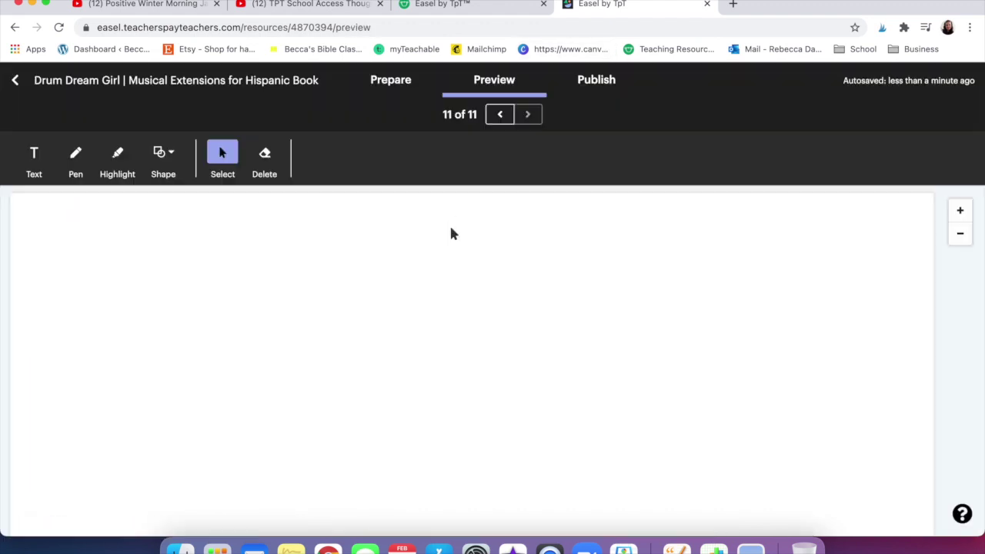
{"action": "scroll", "coordinate": [408, 295], "scroll_direction": "down", "scroll_amount": 4}
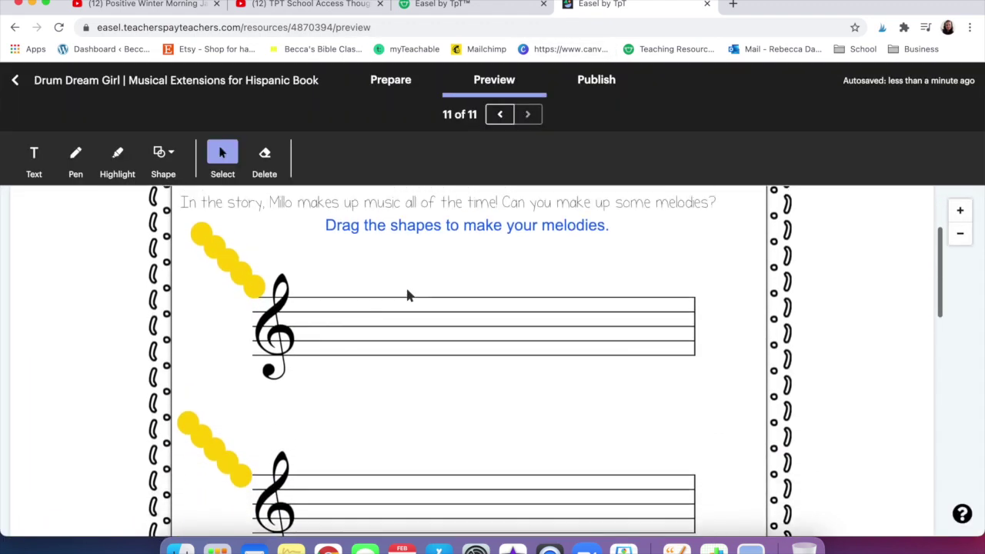
{"action": "left_click_drag", "start_coordinate": [256, 286], "coordinate": [348, 342]}
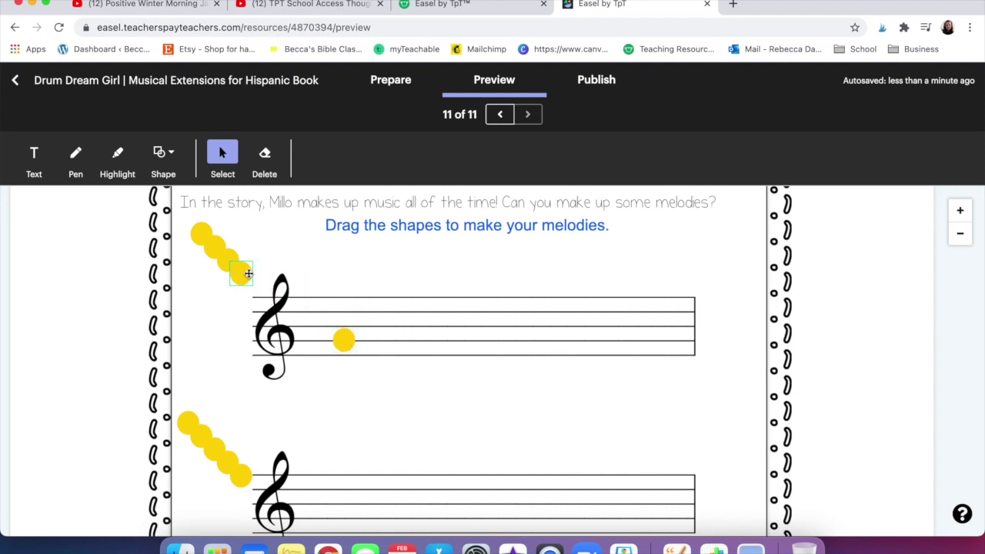
{"action": "left_click_drag", "start_coordinate": [246, 273], "coordinate": [385, 333]}
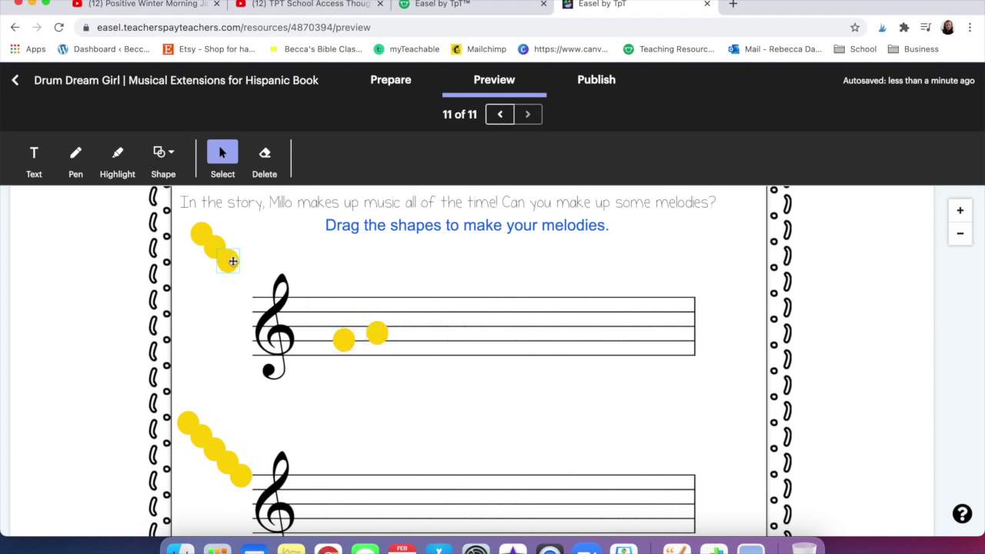
{"action": "left_click_drag", "start_coordinate": [229, 260], "coordinate": [355, 294]}
{"action": "left_click_drag", "start_coordinate": [219, 248], "coordinate": [429, 300]}
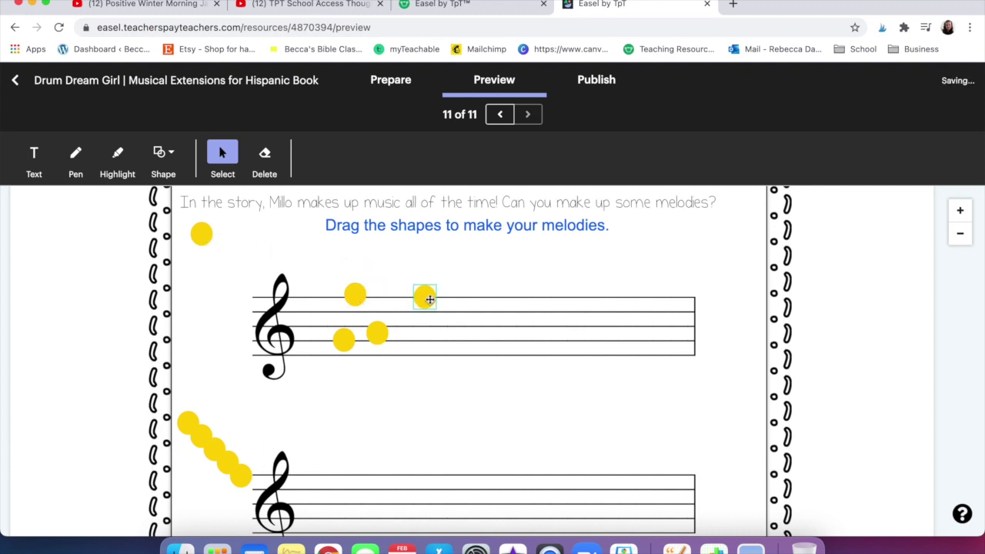
{"action": "left_click_drag", "start_coordinate": [426, 304], "coordinate": [209, 255]}
{"action": "left_click", "coordinate": [356, 294]}
{"action": "left_click_drag", "start_coordinate": [356, 294], "coordinate": [221, 266]}
{"action": "left_click", "coordinate": [343, 339]}
{"action": "left_click_drag", "start_coordinate": [314, 333], "coordinate": [216, 270]}
{"action": "left_click", "coordinate": [377, 332]}
{"action": "left_click_drag", "start_coordinate": [377, 332], "coordinate": [212, 284]}
{"action": "left_click", "coordinate": [396, 243]}
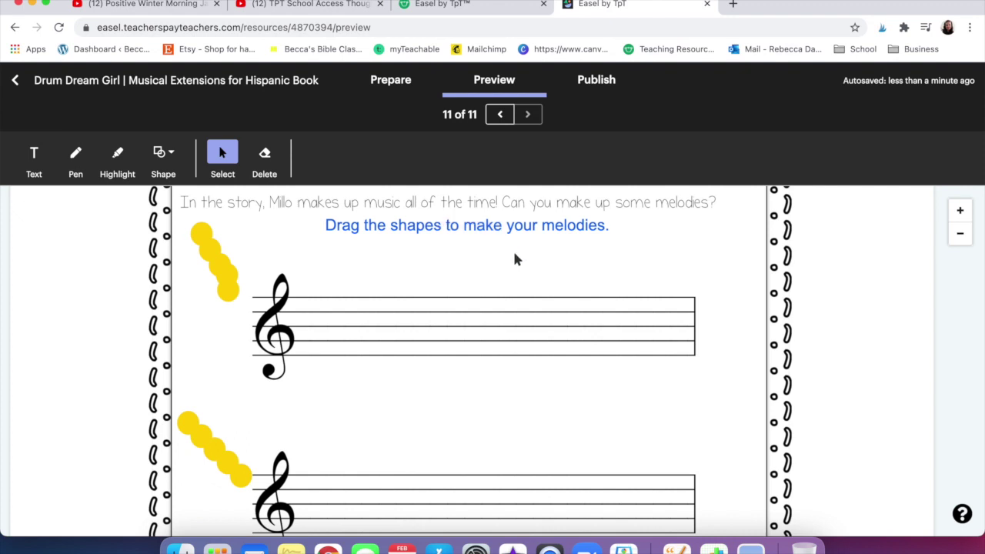
{"action": "left_click", "coordinate": [163, 154]}
{"action": "left_click", "coordinate": [121, 160]}
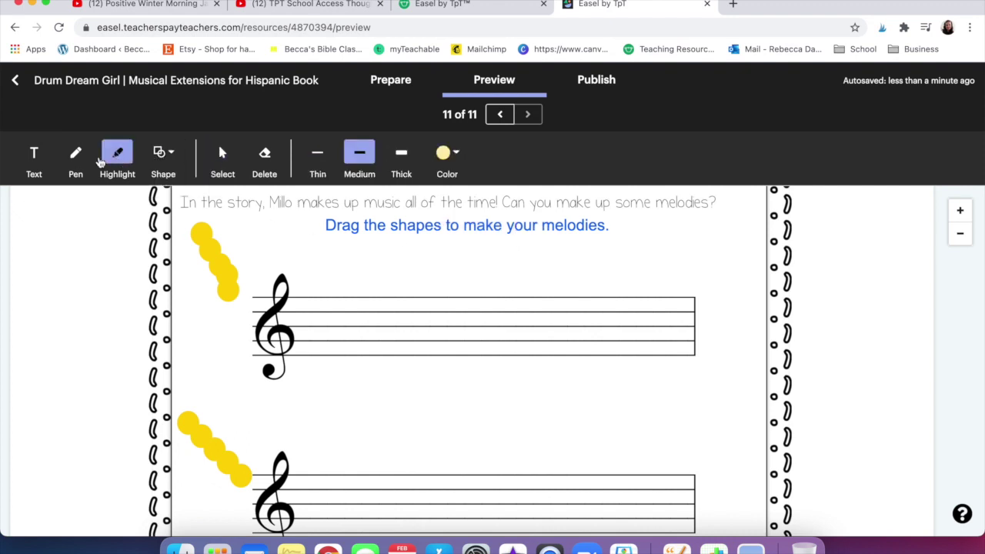
{"action": "left_click", "coordinate": [77, 157]}
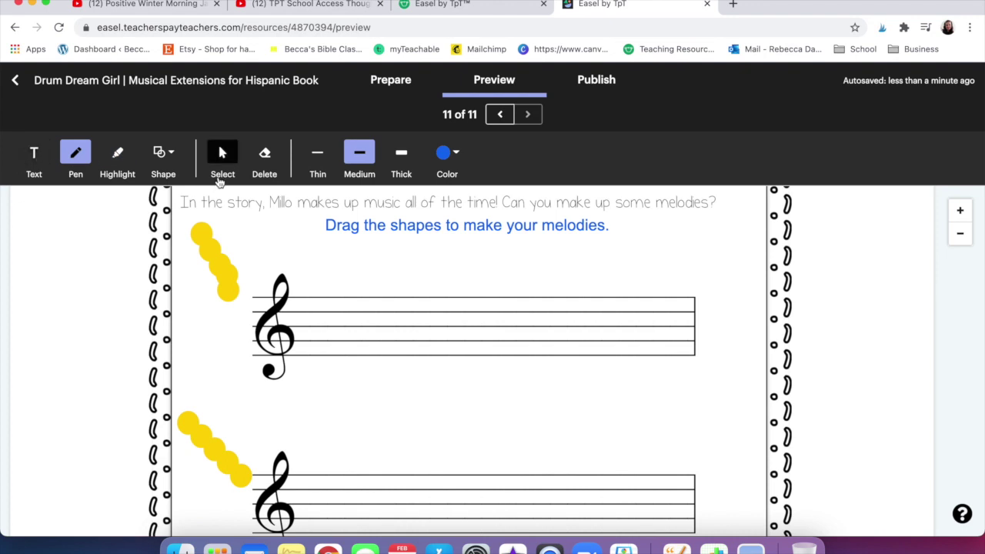
{"action": "left_click", "coordinate": [222, 160]}
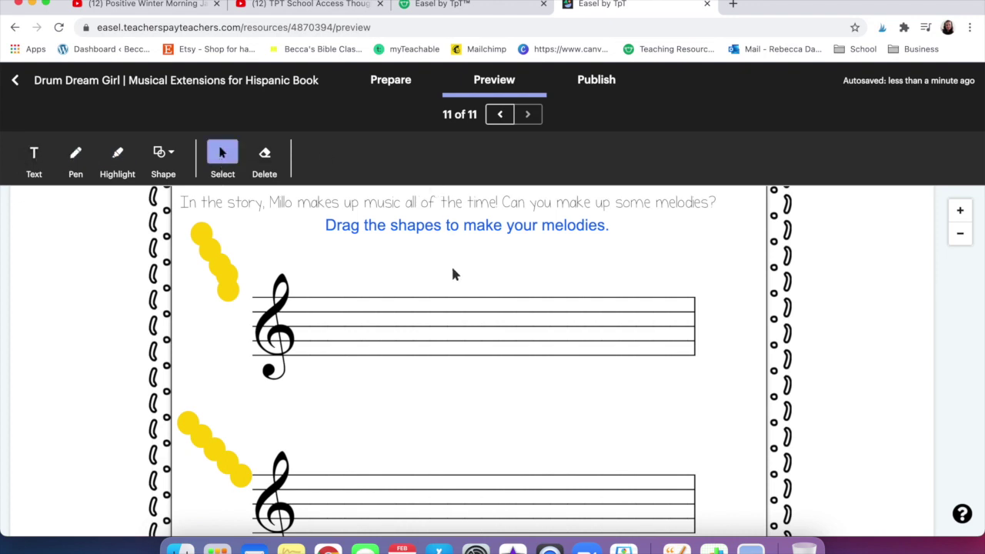
{"action": "scroll", "coordinate": [452, 275], "scroll_direction": "down", "scroll_amount": 5}
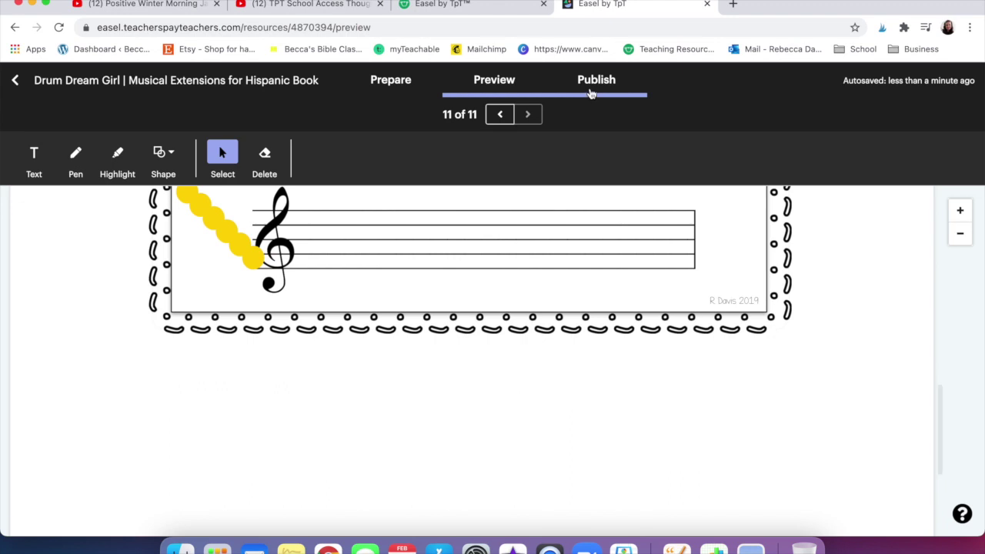
Step: Publish the Drum Dream Girl Easel activity and look over its listing
{"action": "left_click", "coordinate": [591, 84]}
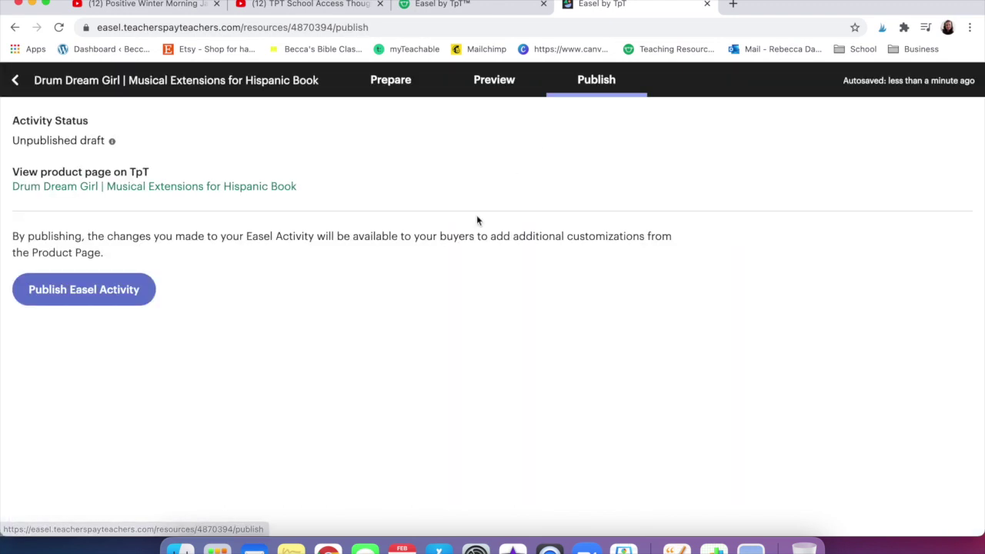
{"action": "left_click", "coordinate": [116, 297]}
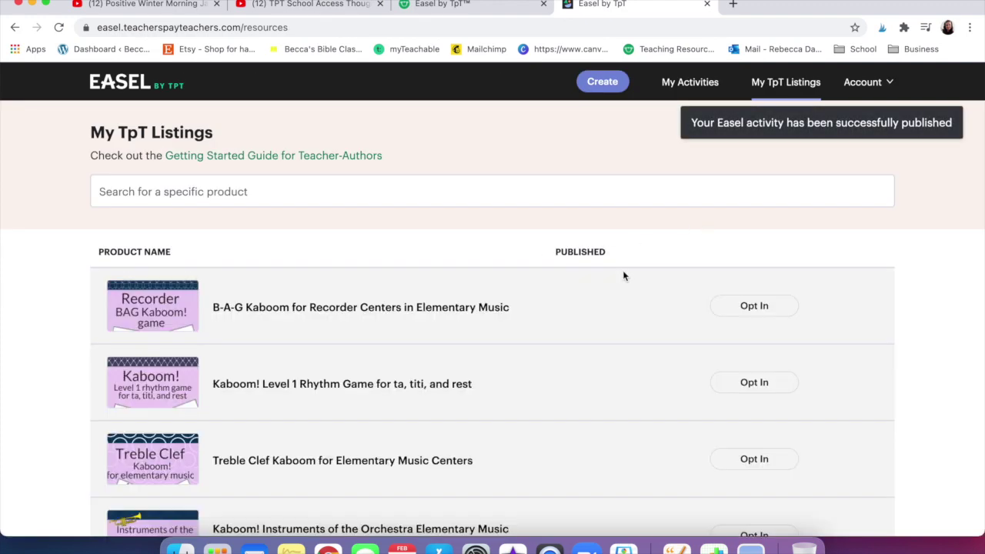
{"action": "scroll", "coordinate": [624, 275], "scroll_direction": "down", "scroll_amount": 5}
{"action": "scroll", "coordinate": [624, 276], "scroll_direction": "down", "scroll_amount": 3}
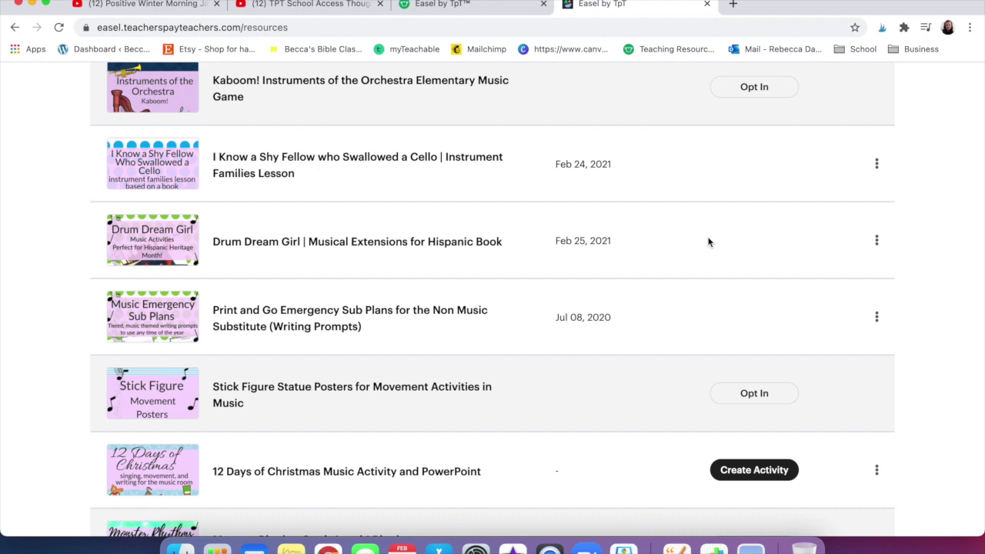
{"action": "scroll", "coordinate": [708, 243], "scroll_direction": "up", "scroll_amount": 10}
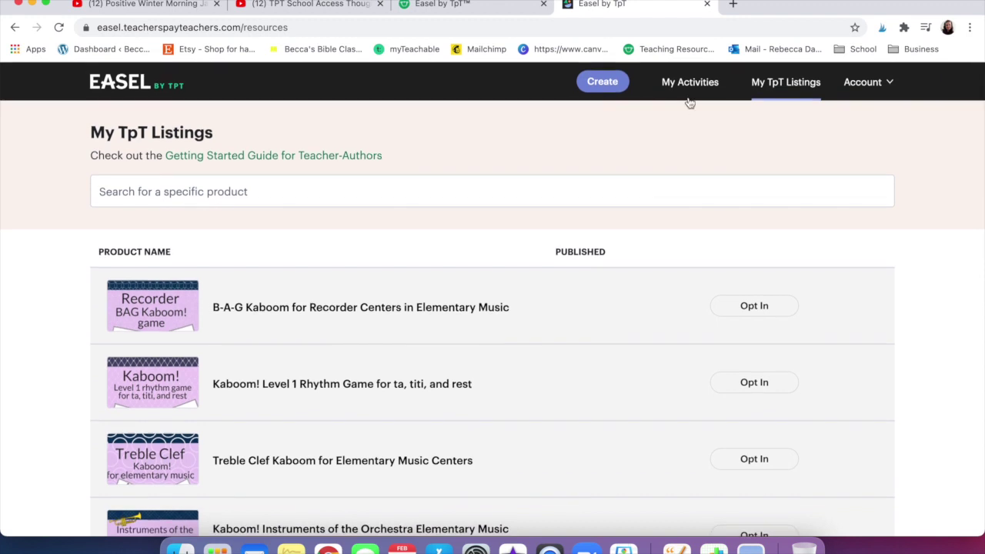
Step: Open the Jazz on a Saturday Night activity and its page management view
{"action": "left_click", "coordinate": [698, 89]}
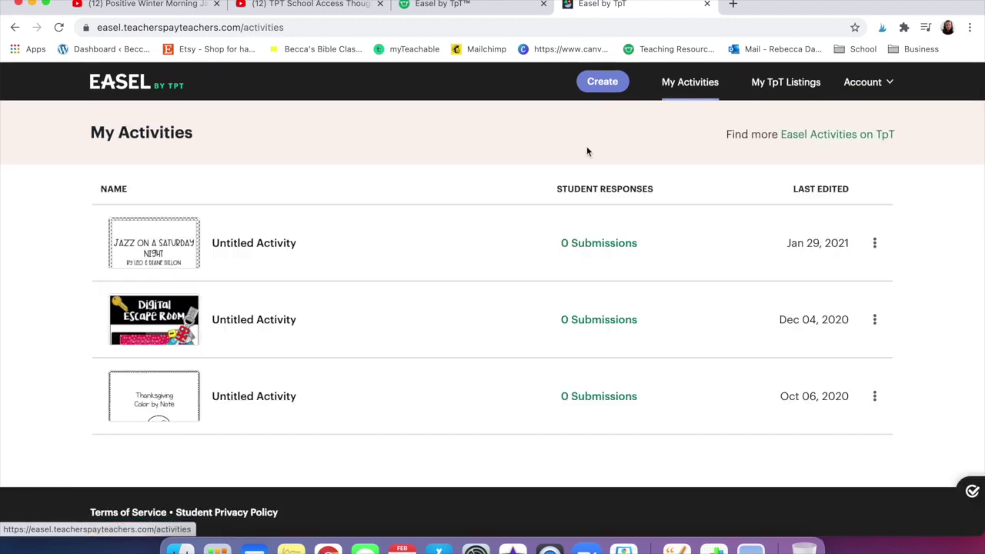
{"action": "left_click", "coordinate": [284, 244]}
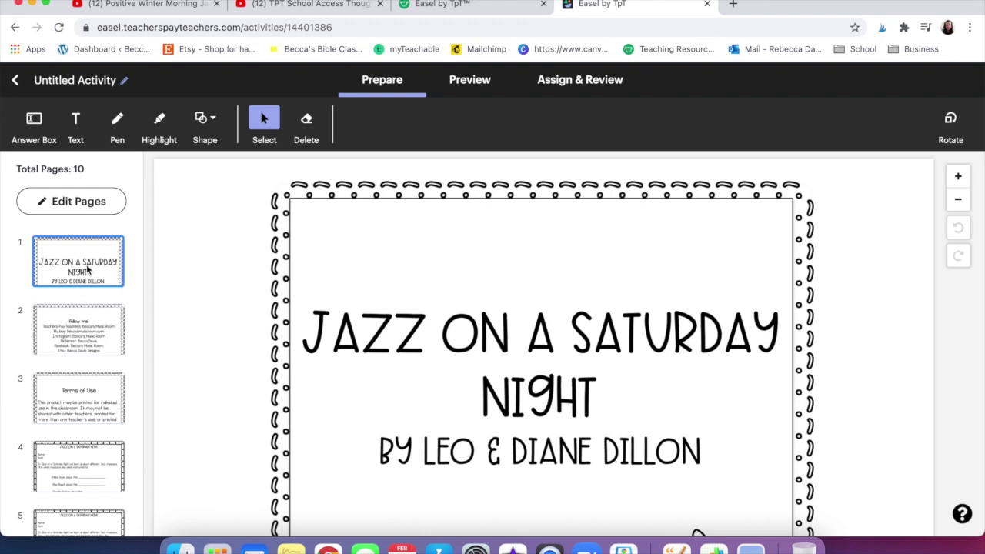
{"action": "left_click", "coordinate": [77, 203]}
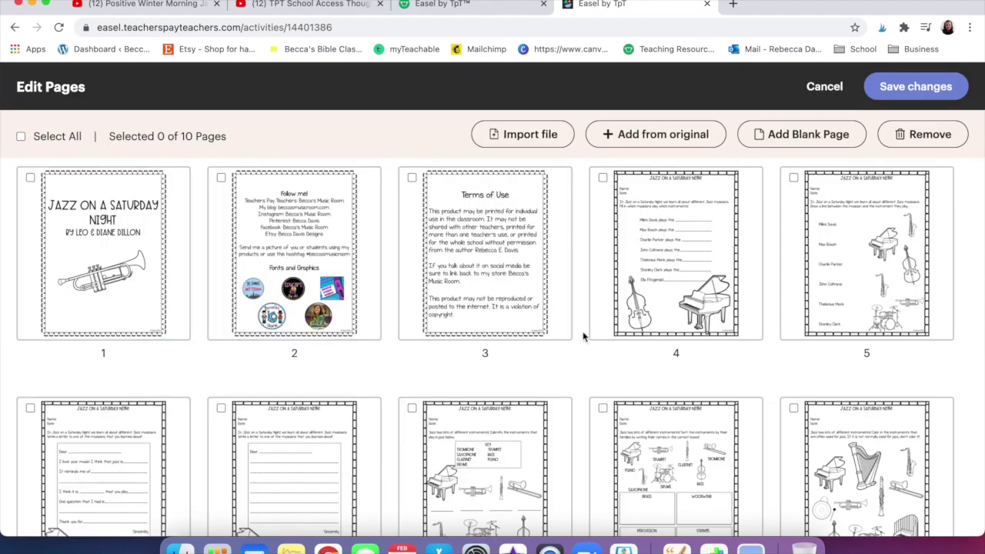
{"action": "left_click", "coordinate": [648, 277]}
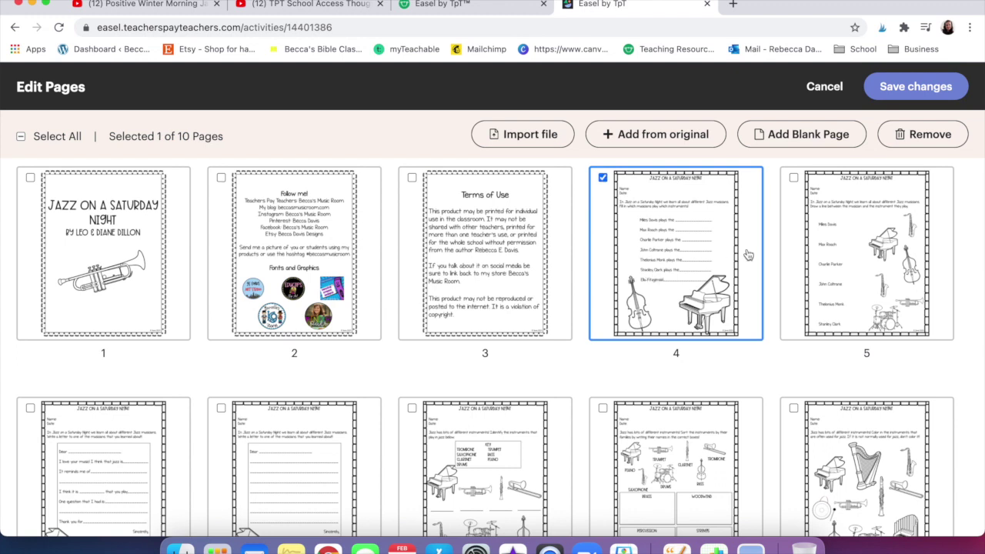
{"action": "left_click", "coordinate": [829, 244]}
{"action": "left_click", "coordinate": [913, 84]}
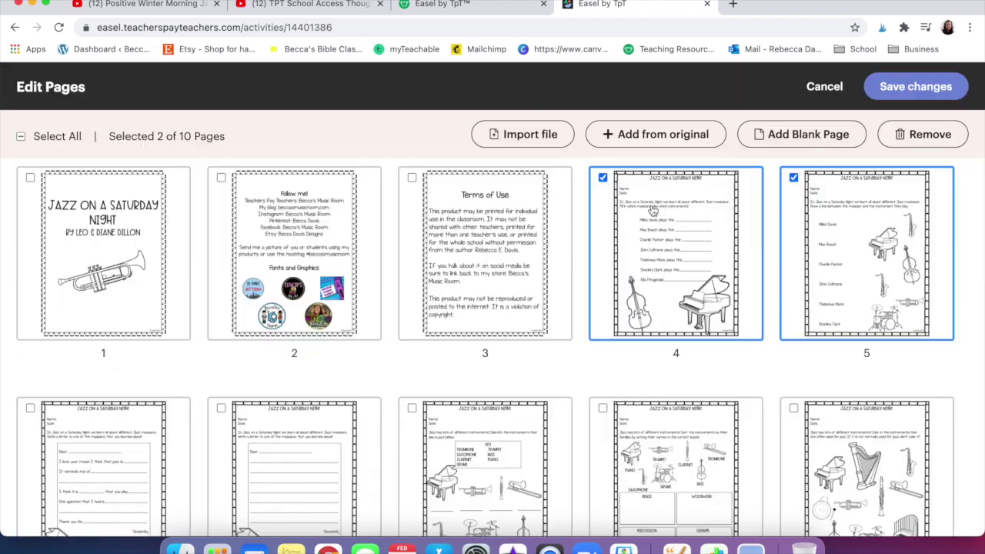
Step: Remove the title, follow-me and Terms of Use pages (1–3) and save the changes
{"action": "left_click", "coordinate": [670, 211]}
{"action": "left_click", "coordinate": [862, 231]}
{"action": "left_click", "coordinate": [412, 264]}
{"action": "left_click", "coordinate": [308, 254]}
{"action": "left_click", "coordinate": [137, 246]}
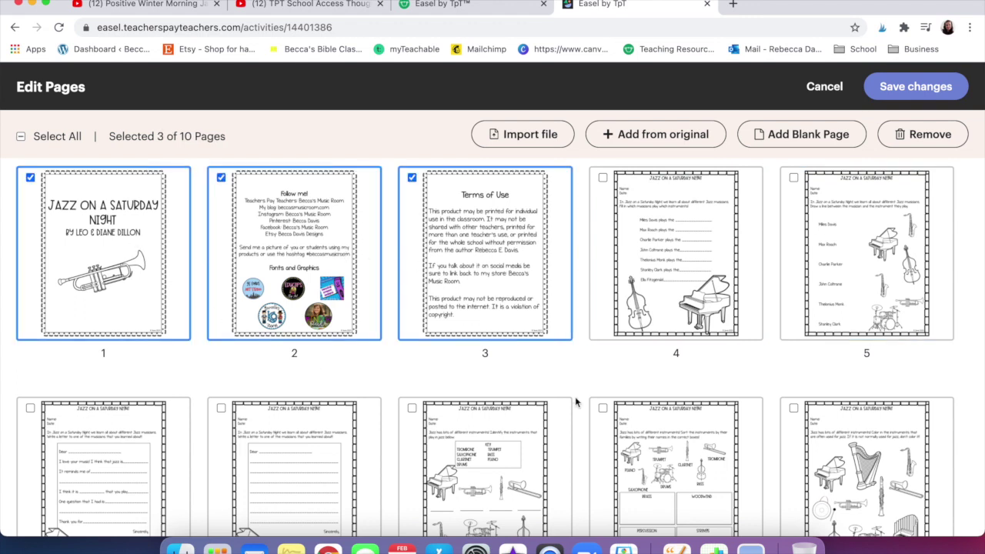
{"action": "left_click", "coordinate": [912, 137]}
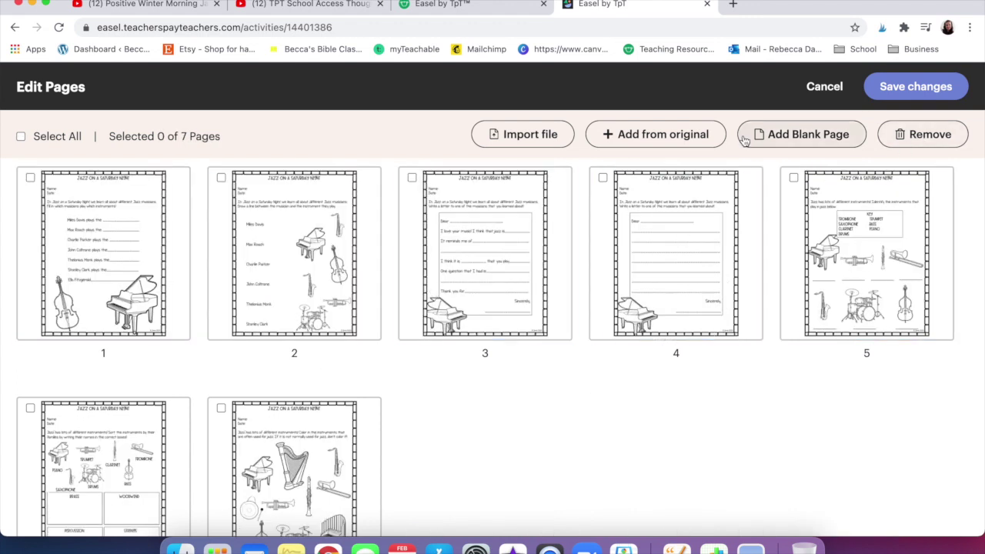
{"action": "left_click", "coordinate": [896, 90]}
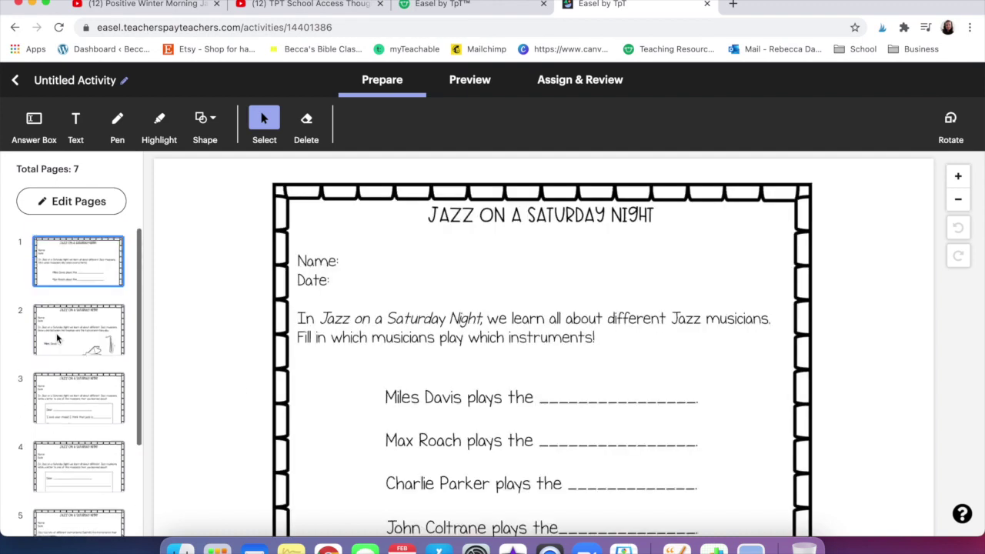
Step: Place answer boxes over the fill-in blanks on the first worksheet page
{"action": "scroll", "coordinate": [411, 341], "scroll_direction": "down", "scroll_amount": 4}
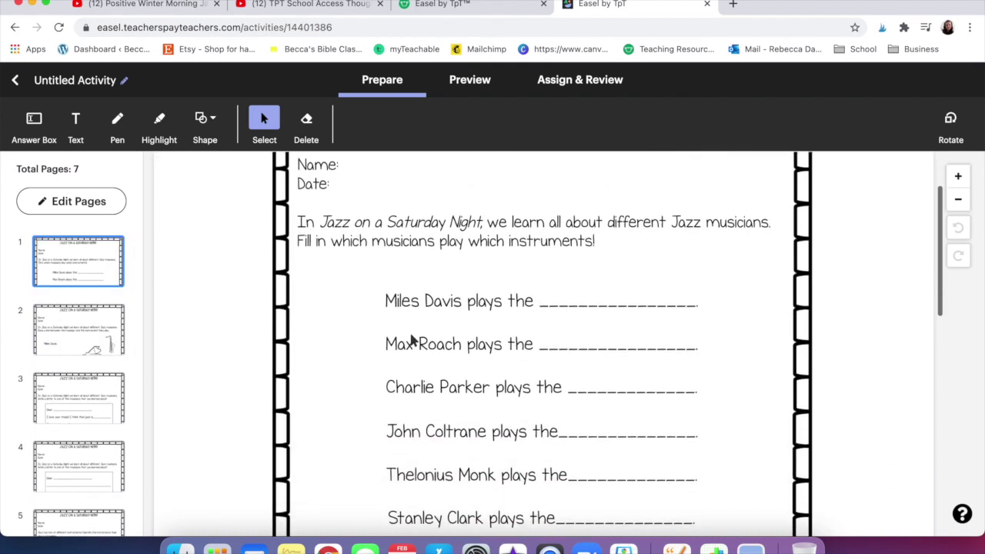
{"action": "scroll", "coordinate": [386, 353], "scroll_direction": "down", "scroll_amount": 1}
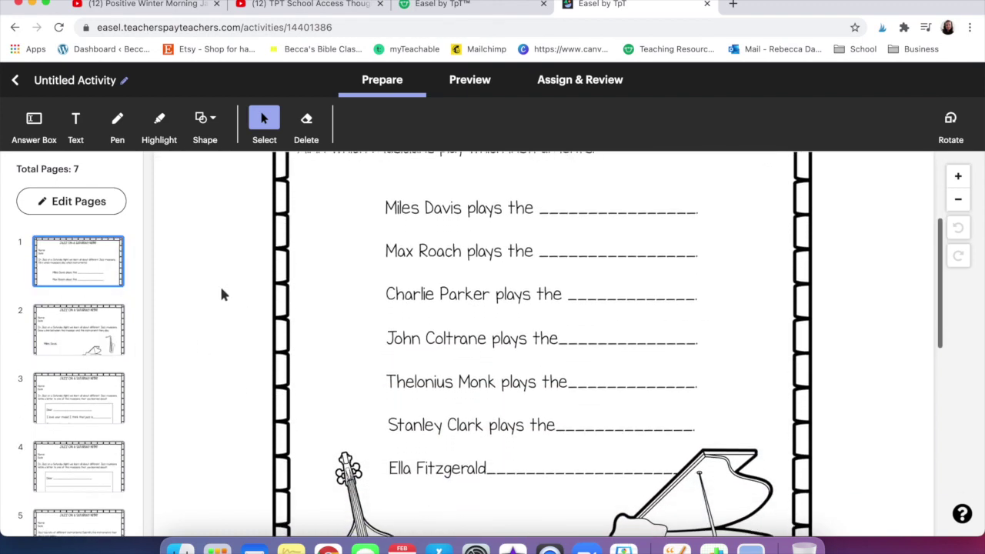
{"action": "left_click", "coordinate": [77, 135]}
{"action": "left_click", "coordinate": [34, 123]}
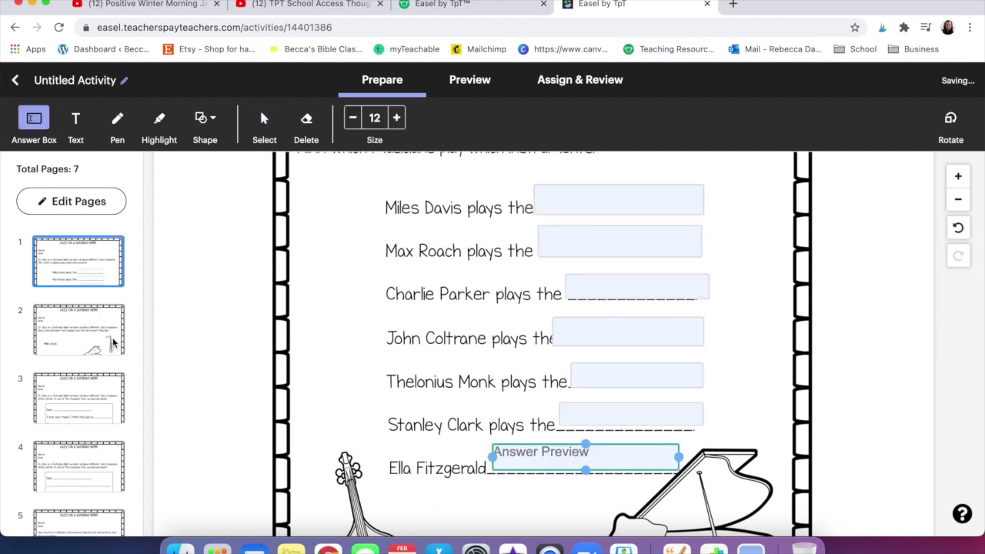
{"action": "left_click", "coordinate": [80, 331]}
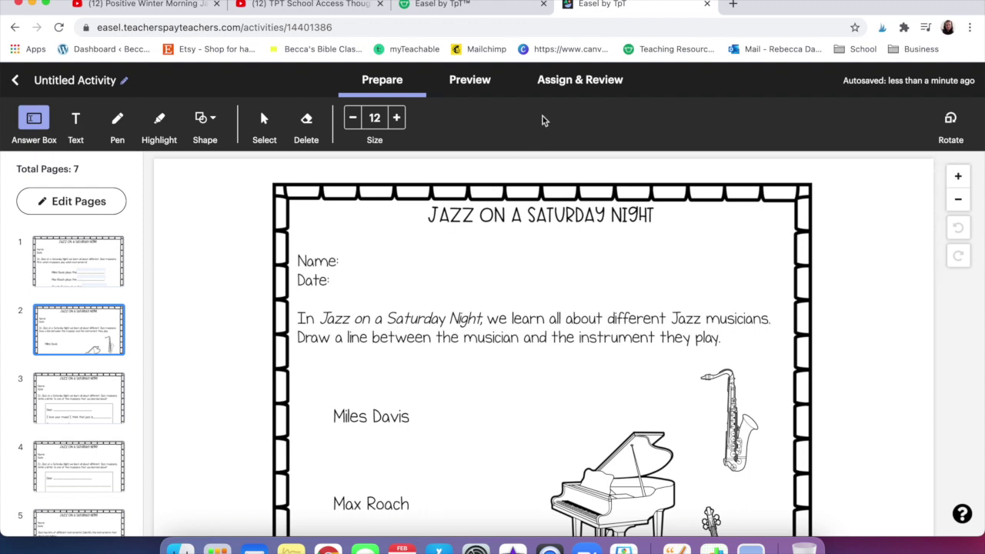
Step: Bring up the Assign to Students options and highlight the note about students' Google login
{"action": "left_click", "coordinate": [560, 90]}
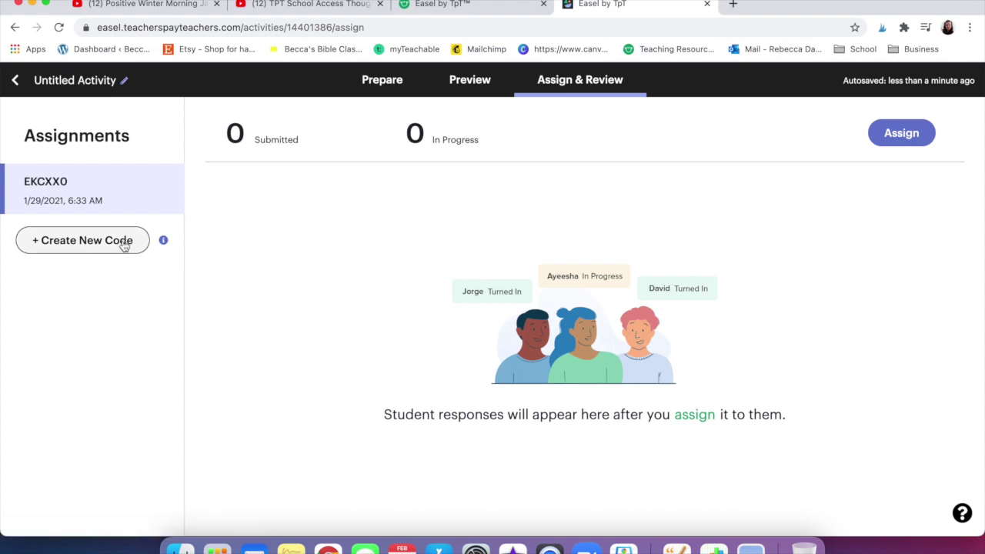
{"action": "left_click", "coordinate": [895, 141]}
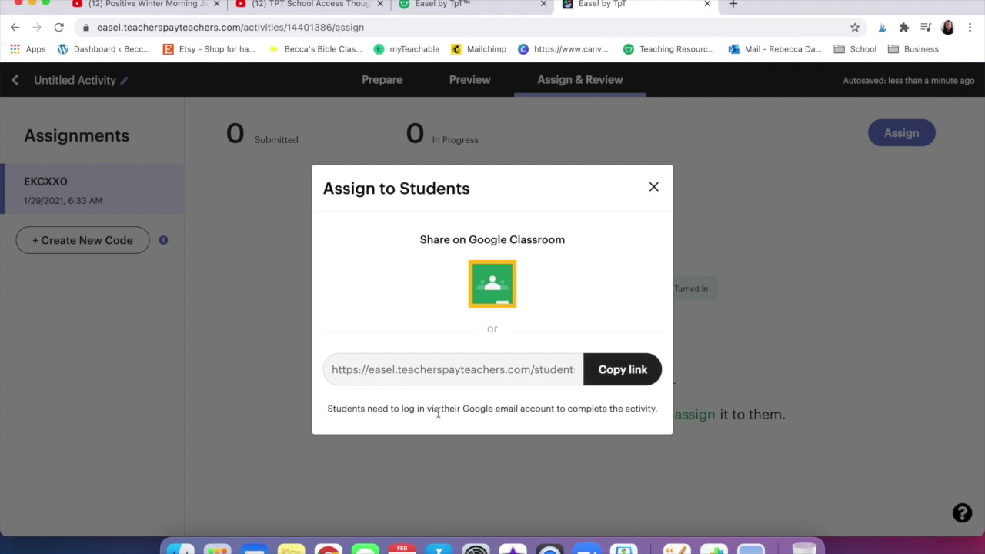
{"action": "left_click_drag", "start_coordinate": [462, 408], "coordinate": [556, 408]}
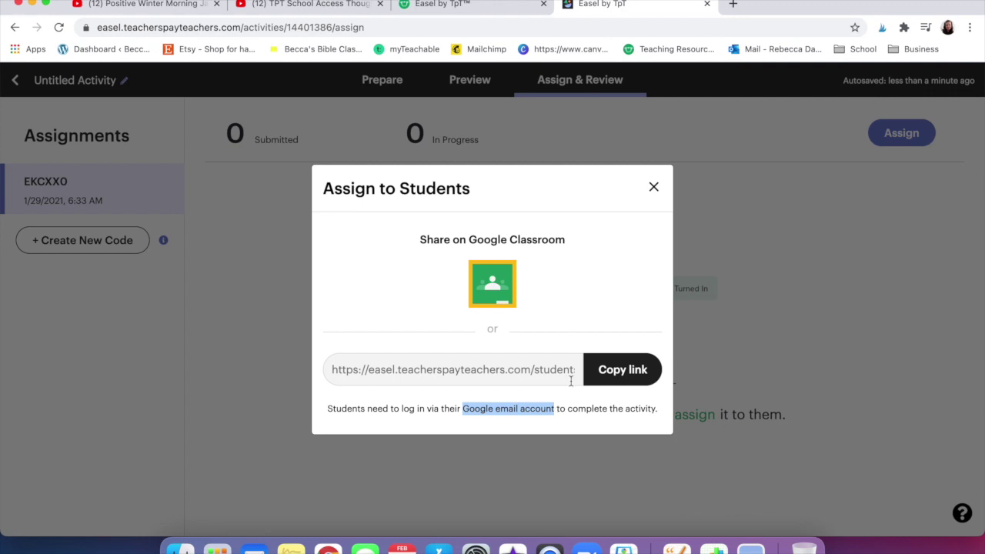
Step: Dismiss the sharing dialog, check the existing assignment code's details, and return to the Prepare editor
{"action": "left_click", "coordinate": [653, 191]}
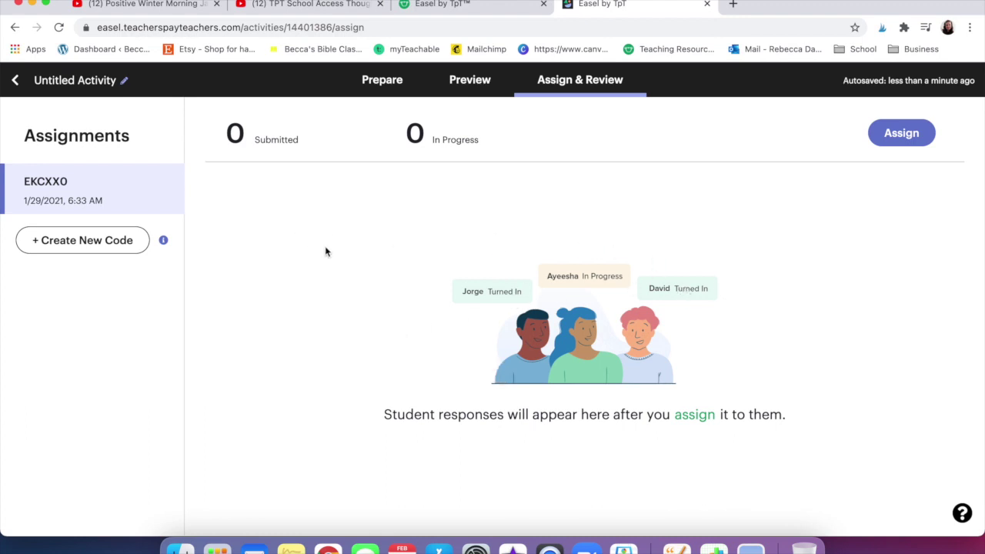
{"action": "left_click", "coordinate": [82, 194]}
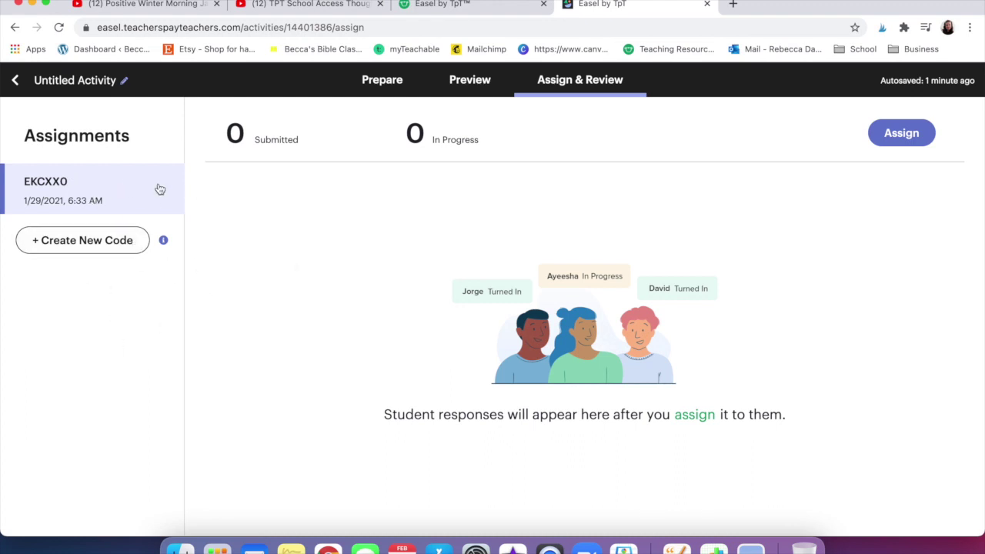
{"action": "mouse_move", "coordinate": [163, 243]}
{"action": "left_click", "coordinate": [380, 79]}
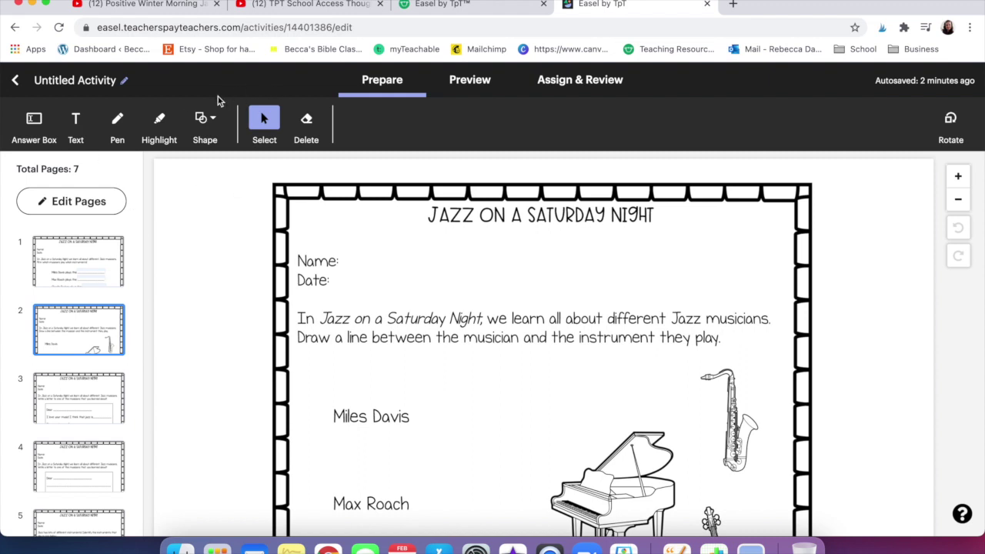
{"action": "scroll", "coordinate": [453, 253], "scroll_direction": "down", "scroll_amount": 5}
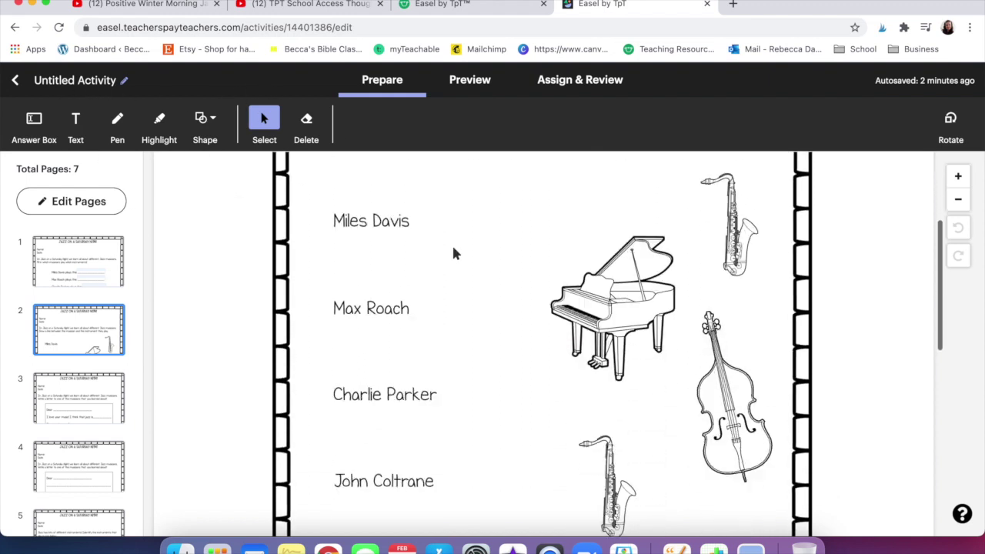
{"action": "scroll", "coordinate": [453, 253], "scroll_direction": "down", "scroll_amount": 3}
{"action": "scroll", "coordinate": [453, 253], "scroll_direction": "down", "scroll_amount": 4}
{"action": "scroll", "coordinate": [453, 253], "scroll_direction": "down", "scroll_amount": 3}
{"action": "scroll", "coordinate": [453, 253], "scroll_direction": "up", "scroll_amount": 1}
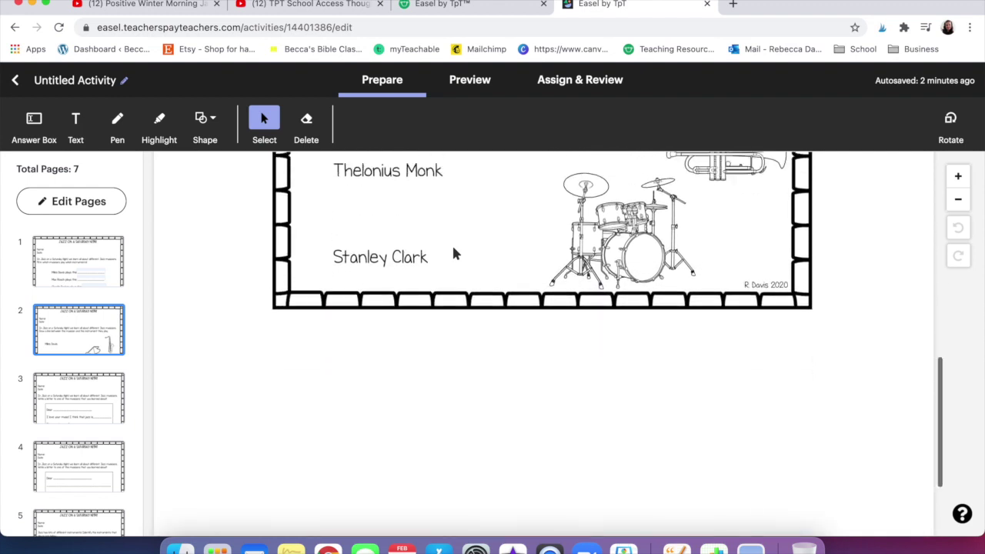
{"action": "scroll", "coordinate": [453, 254], "scroll_direction": "up", "scroll_amount": 9}
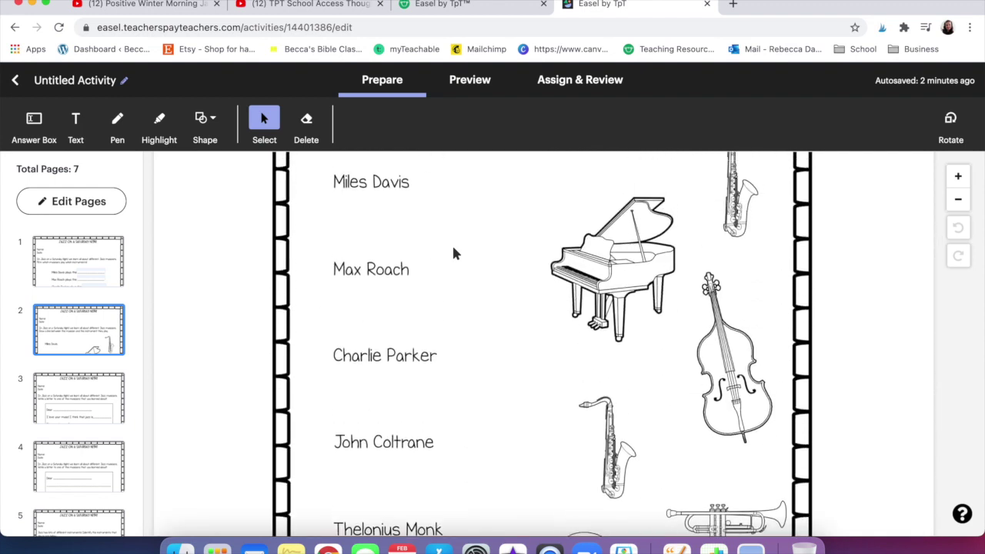
{"action": "scroll", "coordinate": [453, 253], "scroll_direction": "up", "scroll_amount": 5}
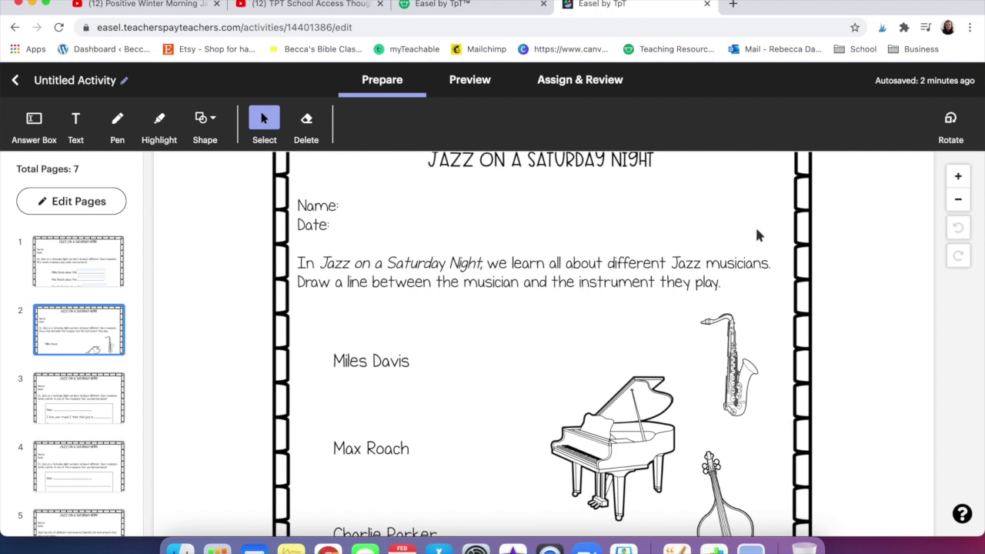
{"action": "scroll", "coordinate": [778, 284], "scroll_direction": "up", "scroll_amount": 2}
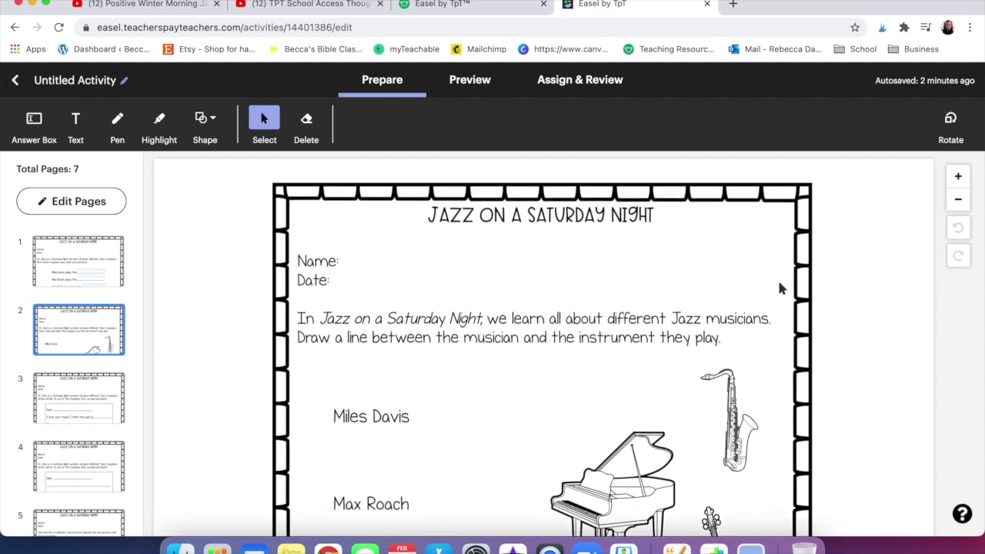